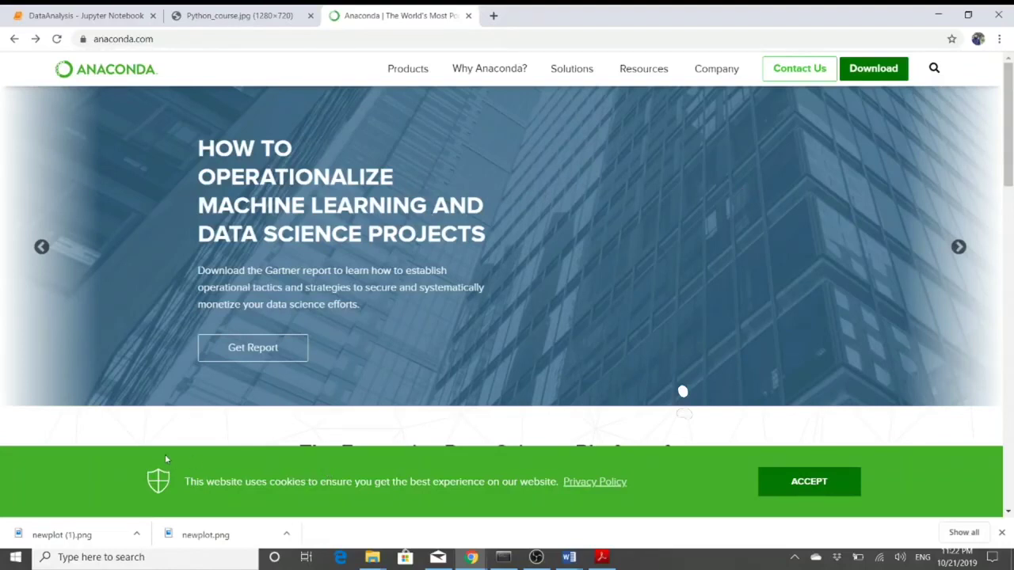
Open the Anaconda Distribution download page and go to the Anaconda 2019.10 installers
{"action": "left_click", "coordinate": [195, 37]}
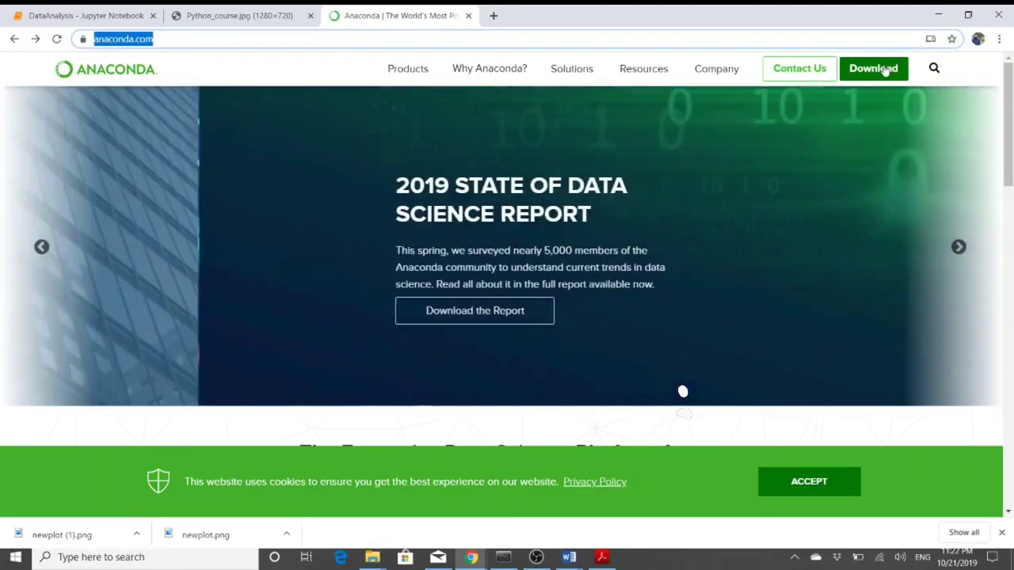
{"action": "left_click", "coordinate": [886, 70]}
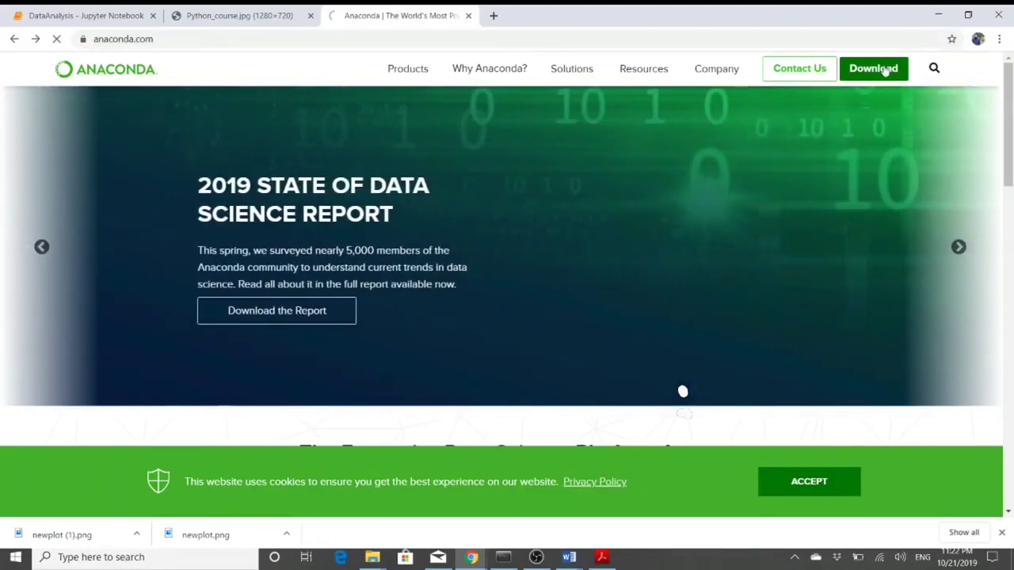
{"action": "scroll", "coordinate": [490, 291], "scroll_direction": "down", "scroll_amount": 1}
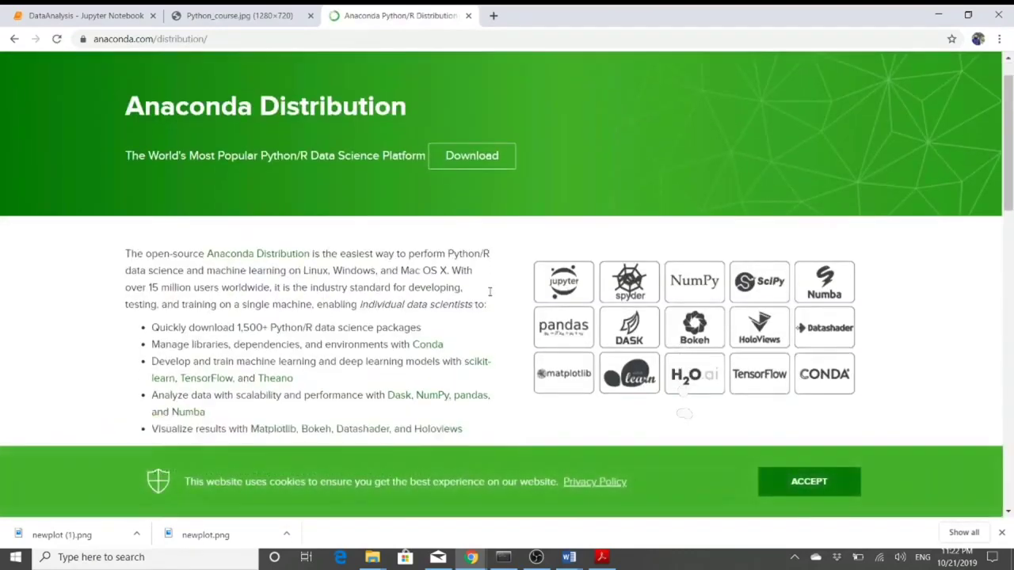
{"action": "scroll", "coordinate": [489, 291], "scroll_direction": "down", "scroll_amount": 6}
{"action": "scroll", "coordinate": [489, 294], "scroll_direction": "up", "scroll_amount": 1}
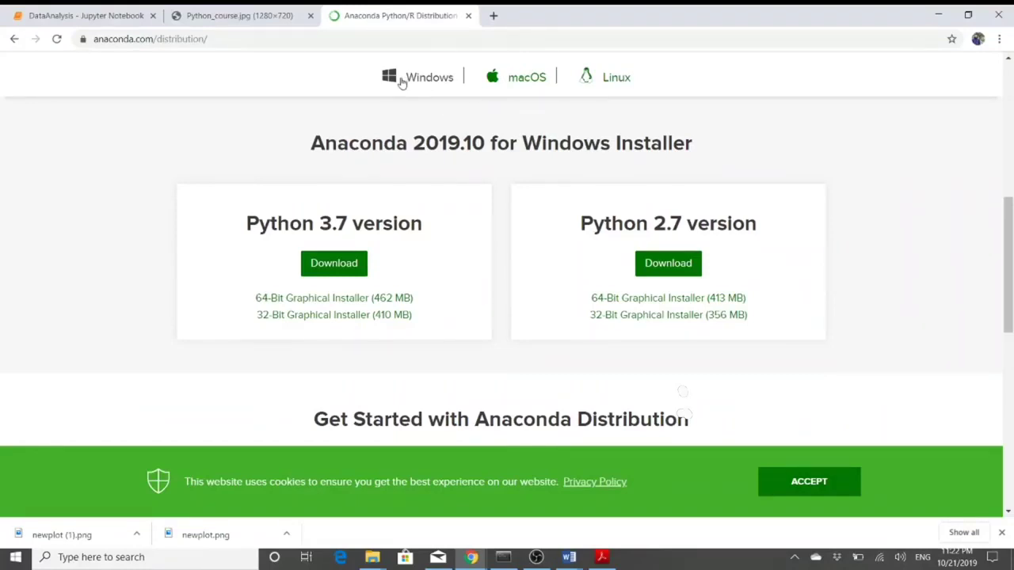
Check the macOS and Linux installers, and download the Windows 64-Bit Graphical Installer for Python 3.7
{"action": "left_click", "coordinate": [516, 84]}
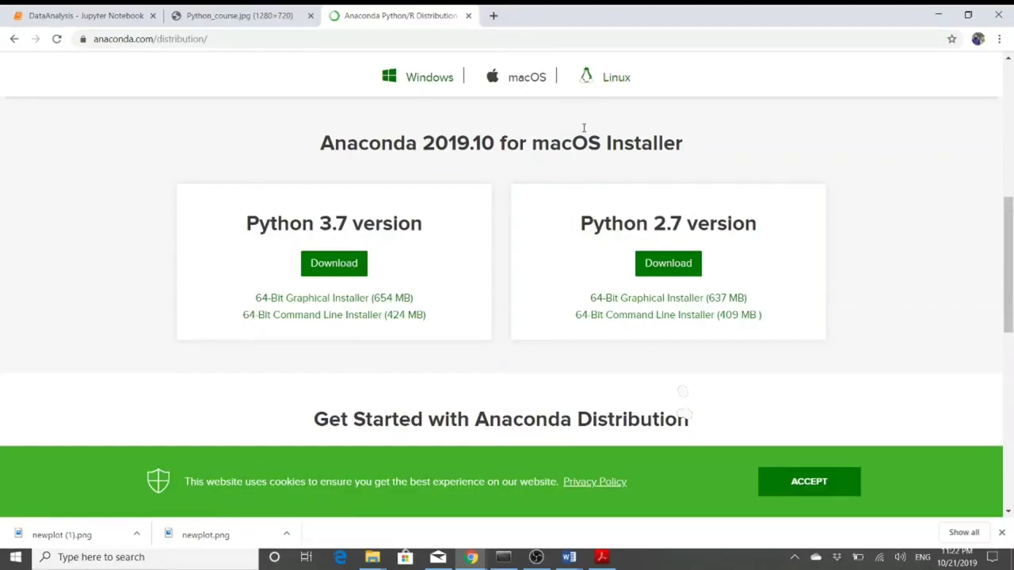
{"action": "left_click", "coordinate": [617, 84]}
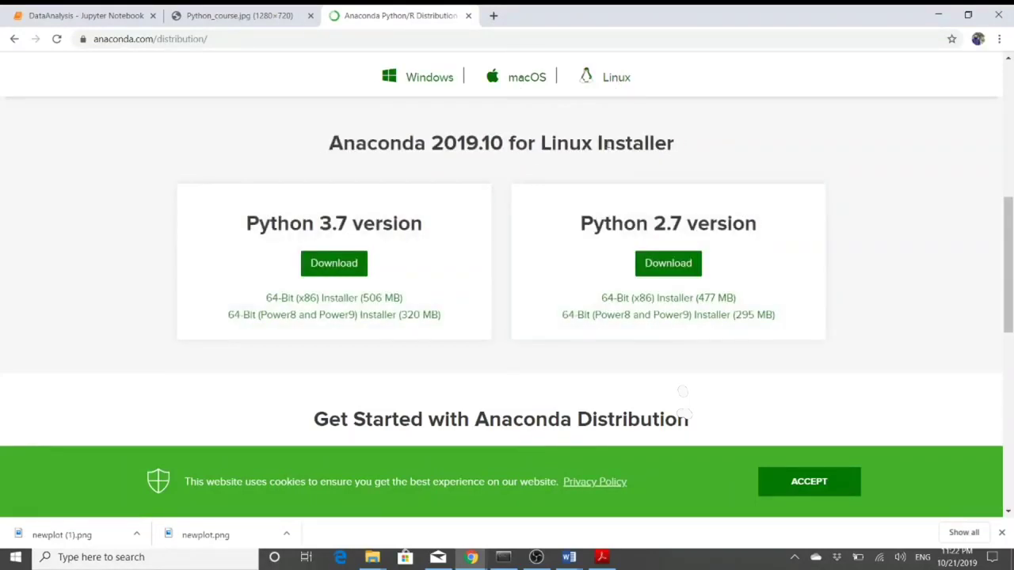
{"action": "left_click", "coordinate": [432, 78]}
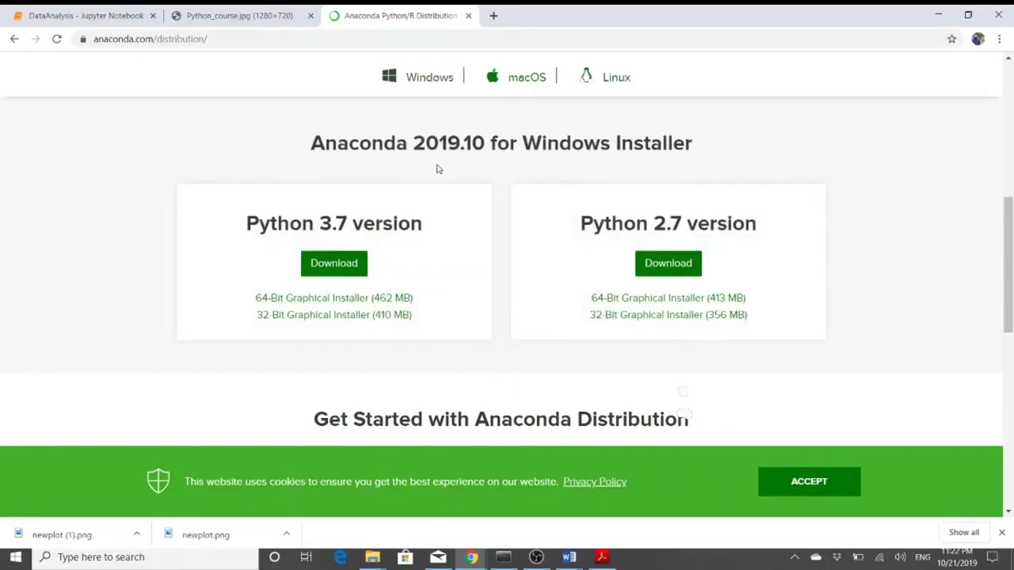
{"action": "left_click", "coordinate": [337, 302]}
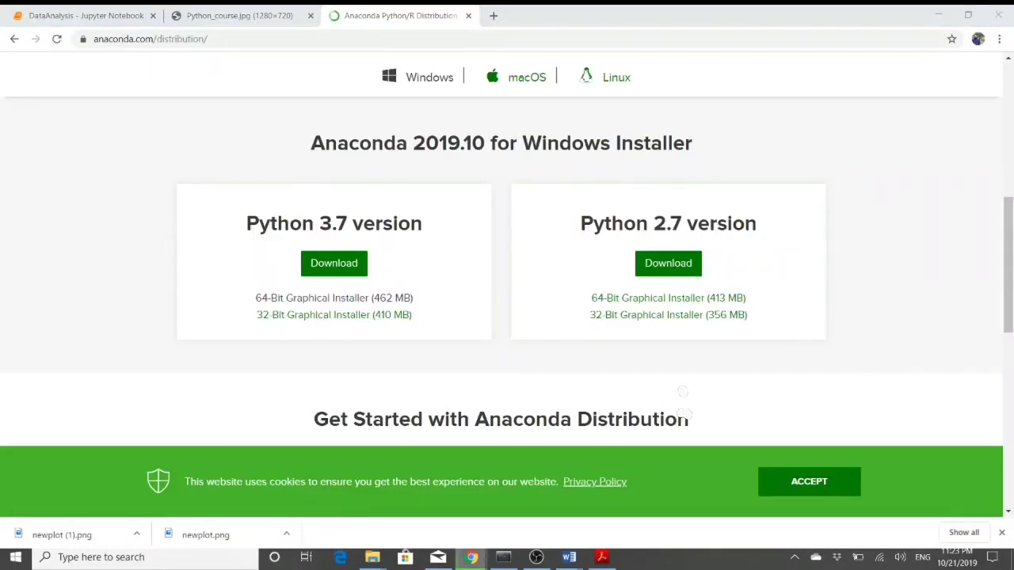
Minimize the browser, run the Anaconda3 installer from the desktop and continue past its welcome page
{"action": "left_click", "coordinate": [940, 14]}
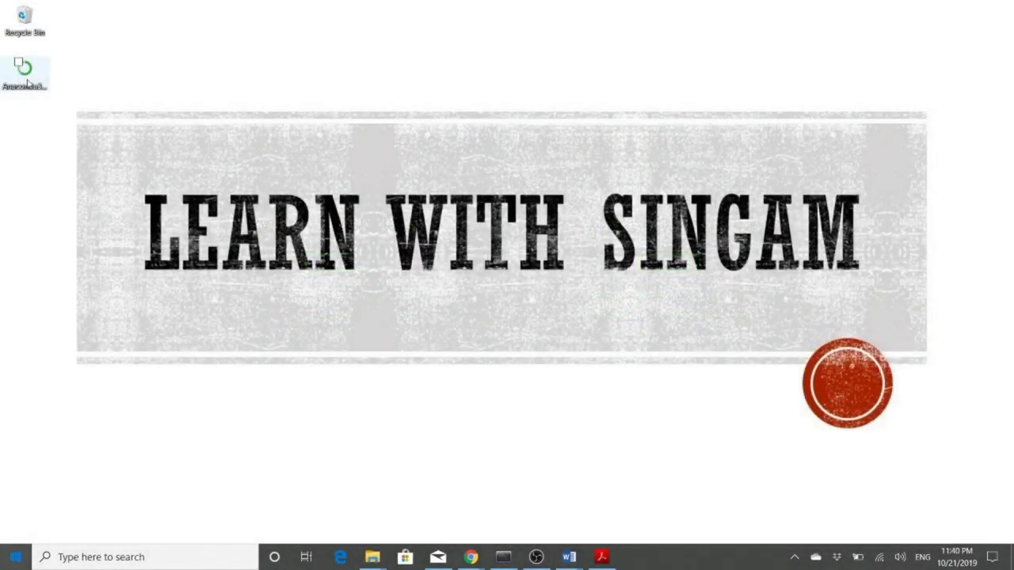
{"action": "left_click", "coordinate": [28, 82]}
{"action": "double_click", "coordinate": [28, 79]}
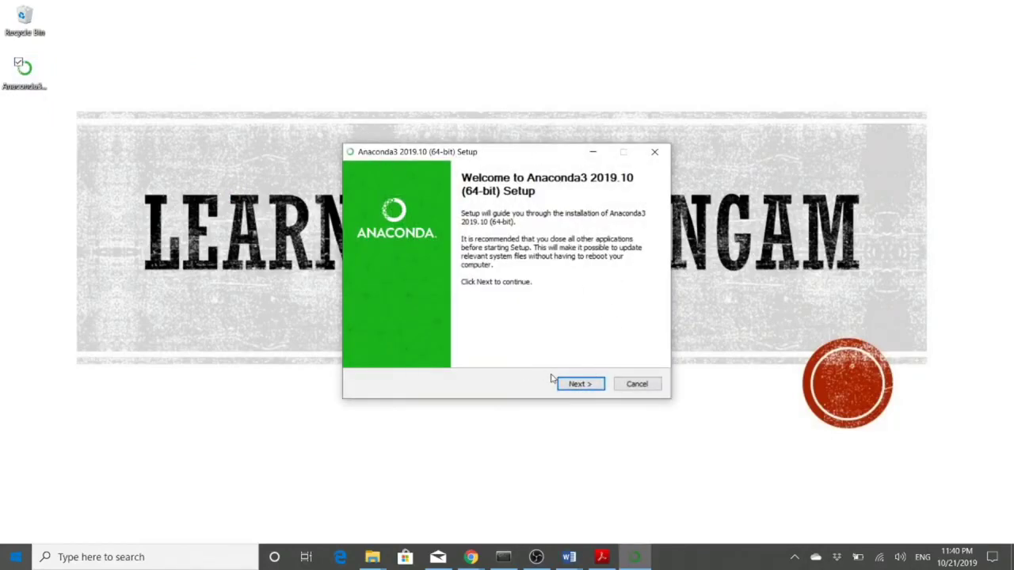
{"action": "left_click", "coordinate": [581, 384]}
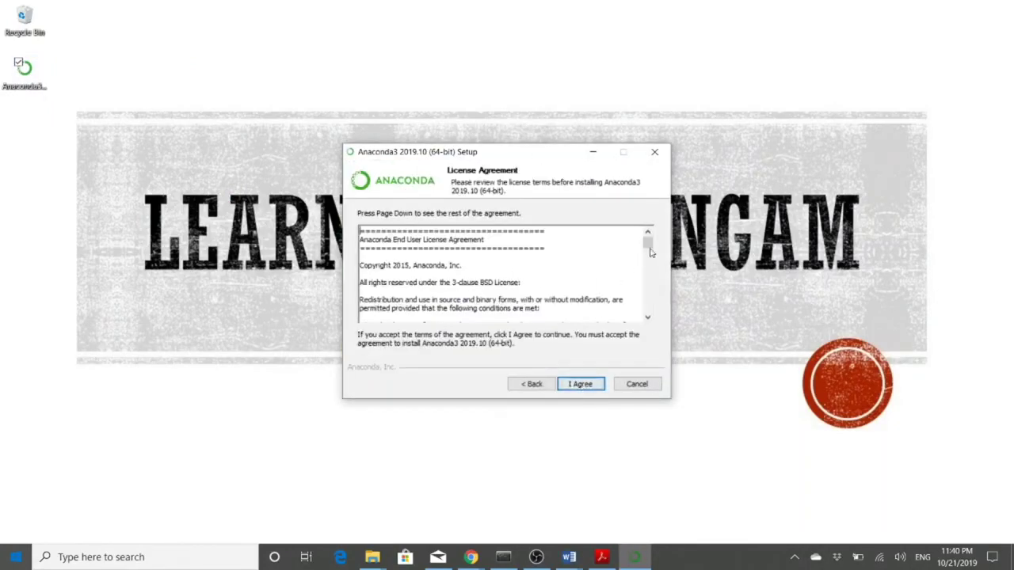
Review and accept the license agreement, and keep the installation type Just Me (recommended)
{"action": "left_click_drag", "start_coordinate": [648, 245], "coordinate": [646, 331]}
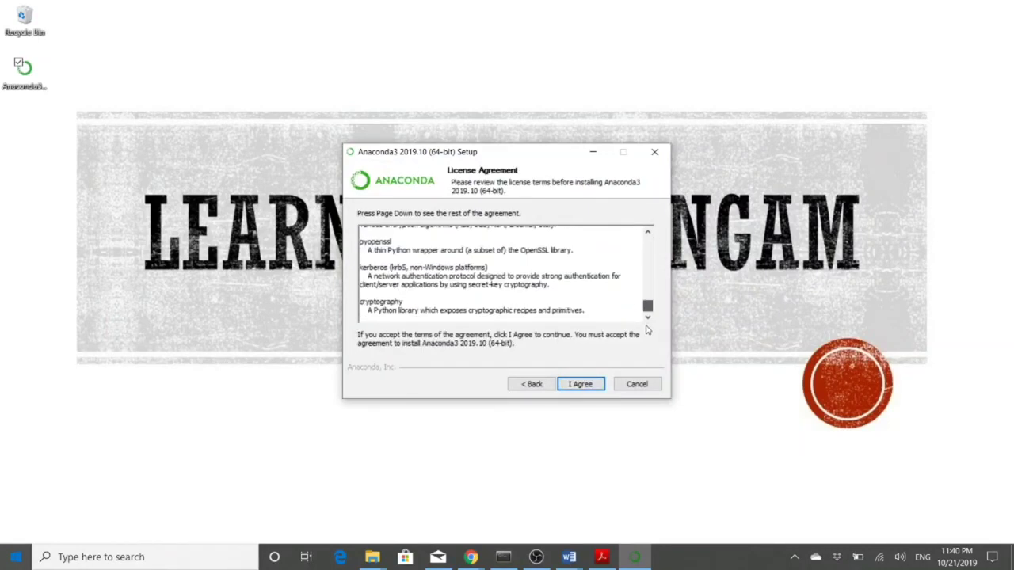
{"action": "left_click", "coordinate": [580, 384]}
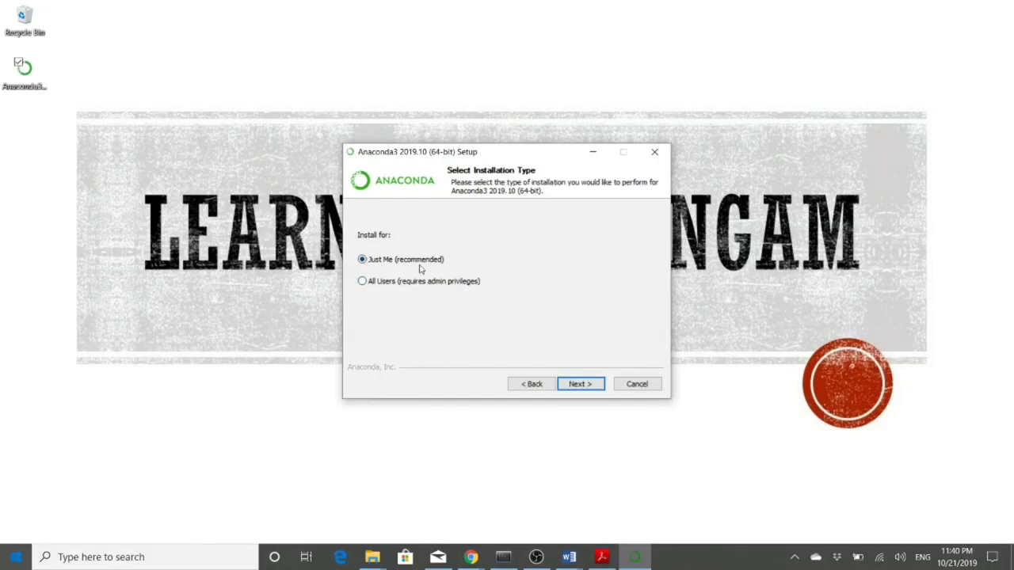
{"action": "left_click", "coordinate": [590, 386]}
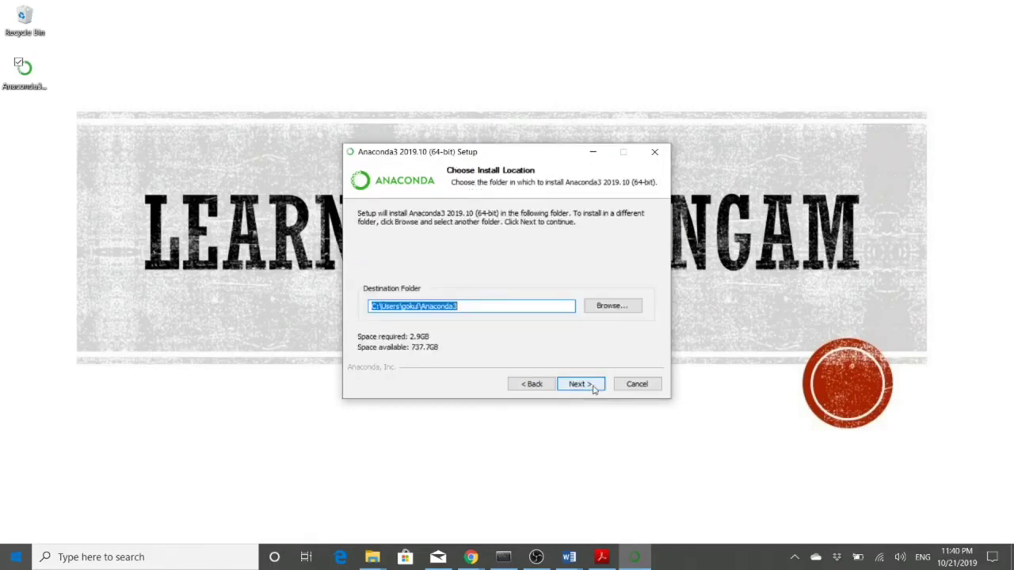
{"action": "left_click", "coordinate": [589, 305]}
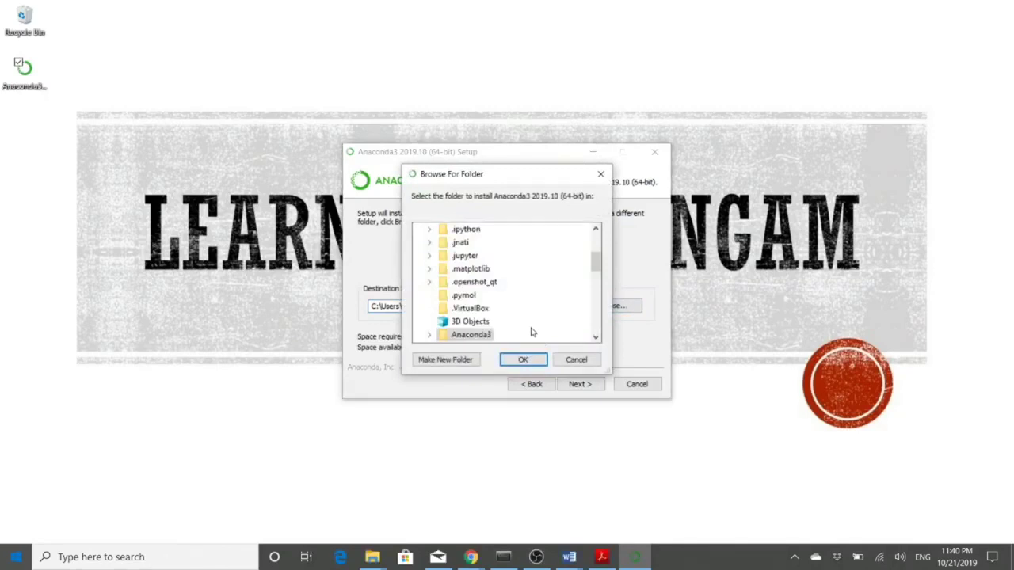
{"action": "left_click_drag", "start_coordinate": [597, 271], "coordinate": [598, 246]}
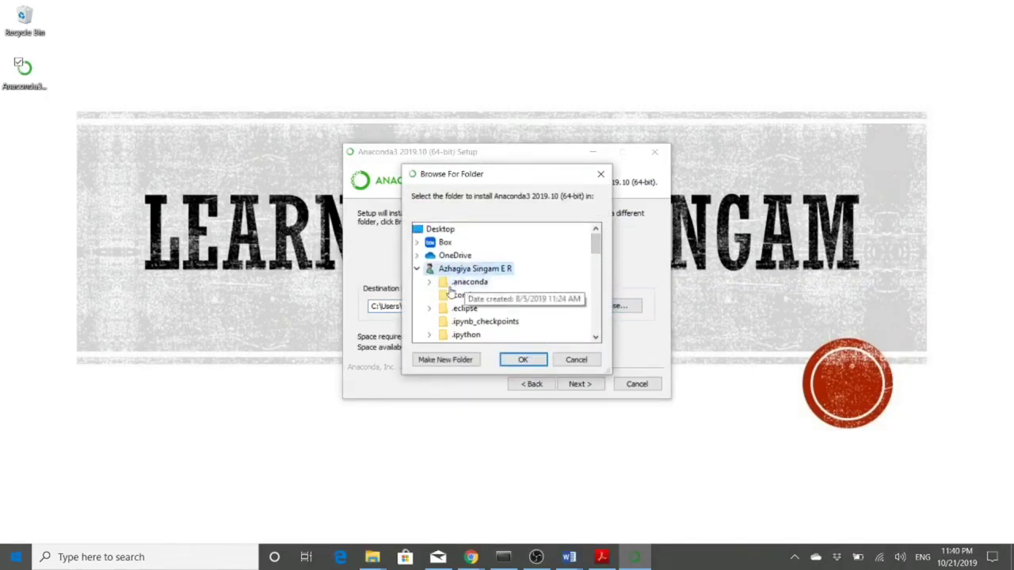
{"action": "scroll", "coordinate": [499, 328], "scroll_direction": "down", "scroll_amount": 6}
{"action": "scroll", "coordinate": [498, 331], "scroll_direction": "down", "scroll_amount": 6}
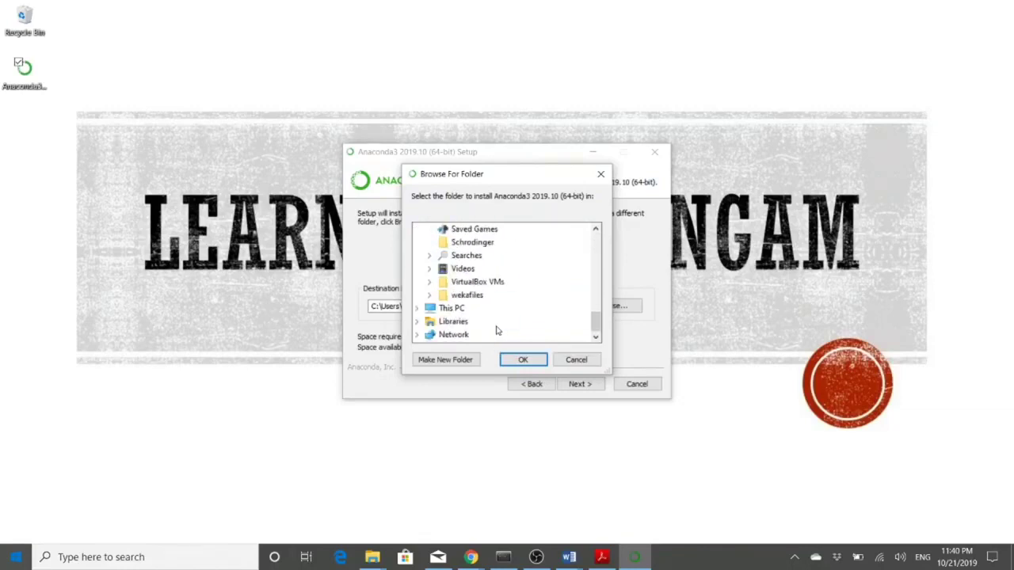
{"action": "scroll", "coordinate": [497, 331], "scroll_direction": "up", "scroll_amount": 3}
{"action": "scroll", "coordinate": [497, 331], "scroll_direction": "down", "scroll_amount": 3}
{"action": "scroll", "coordinate": [450, 332], "scroll_direction": "up", "scroll_amount": 10}
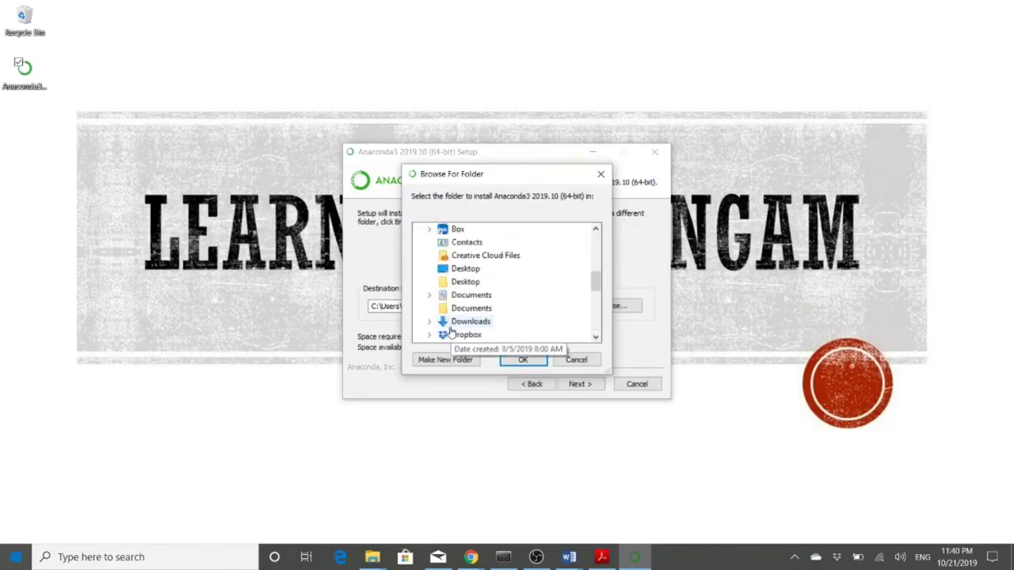
{"action": "left_click", "coordinate": [576, 360]}
Change the destination folder name to Anaconda3.7 and run the installation with both advanced options unchecked, showing its details
{"action": "left_click", "coordinate": [503, 310]}
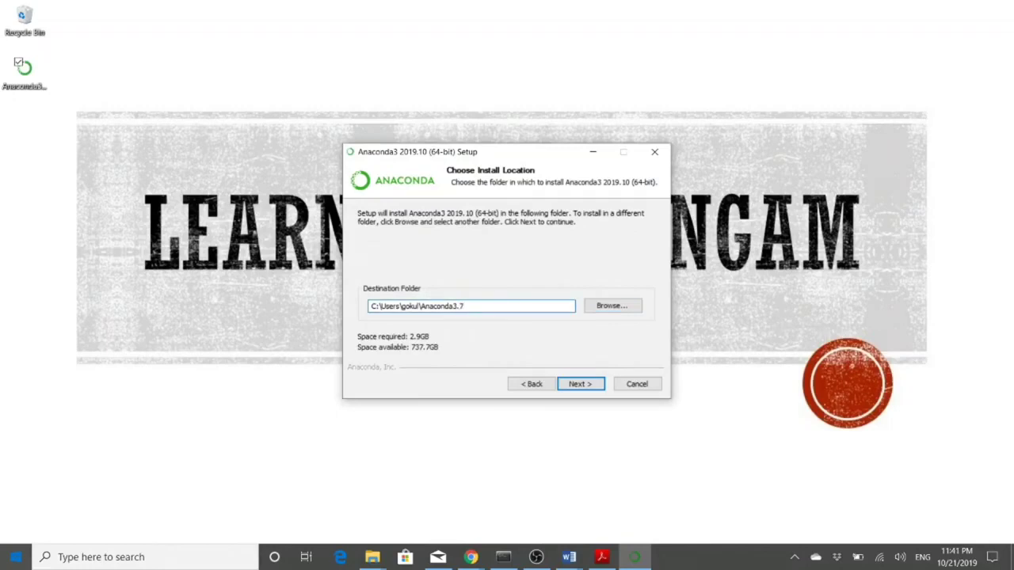
{"action": "left_click", "coordinate": [574, 385]}
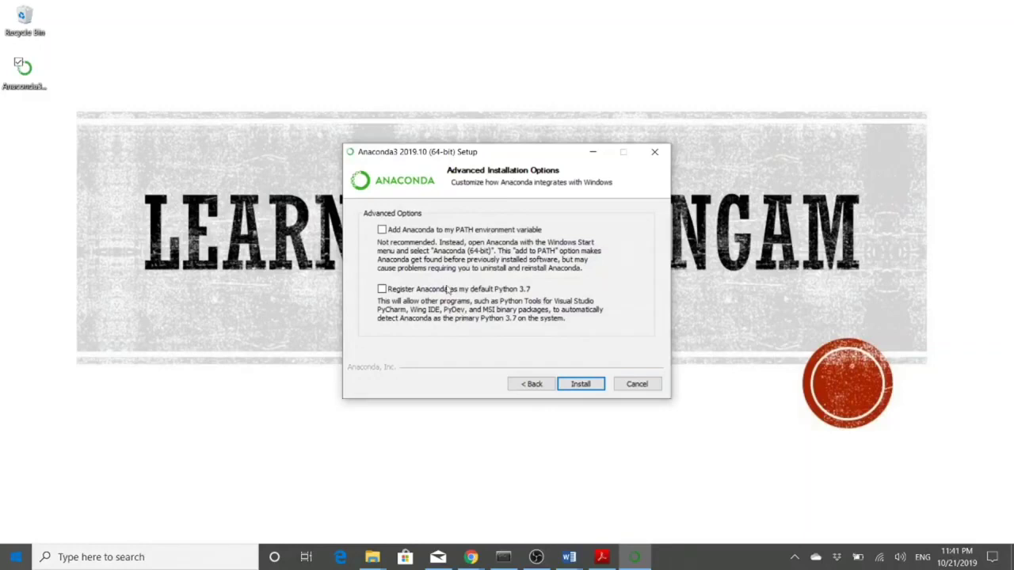
{"action": "left_click", "coordinate": [579, 385]}
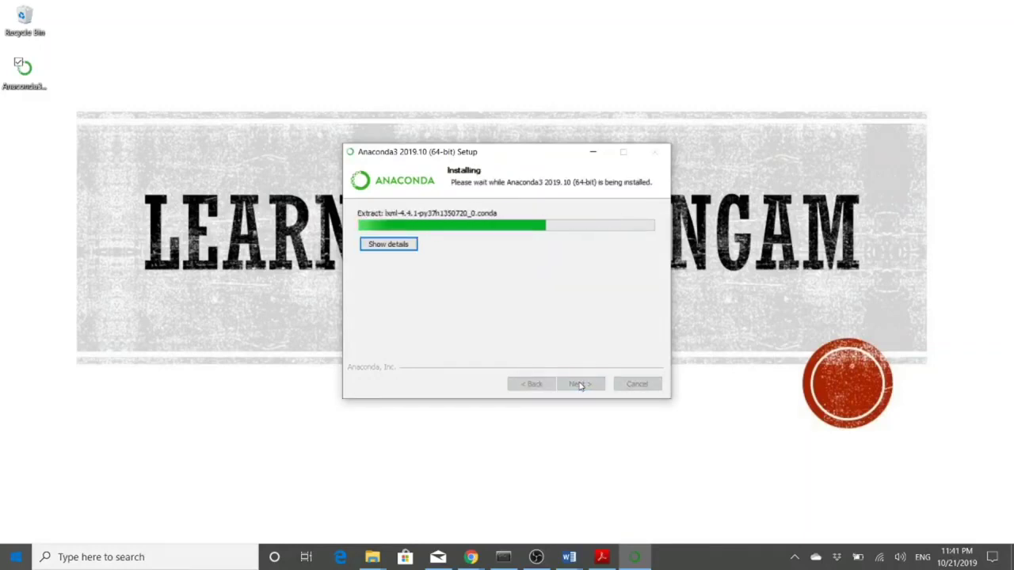
{"action": "left_click", "coordinate": [392, 244]}
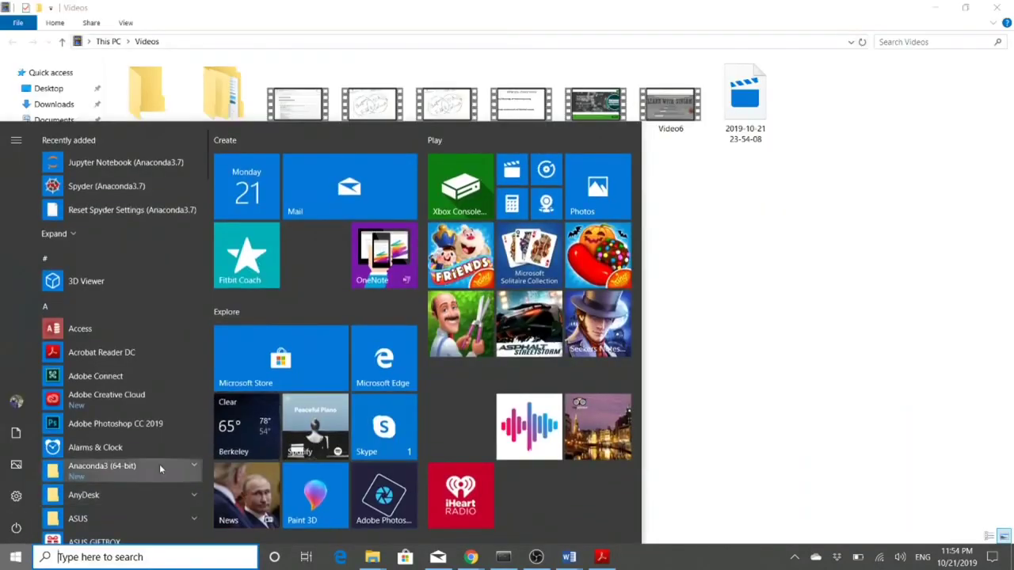
Expand the Anaconda3 (64-bit) program group and open Anaconda Navigator (Anaconda3.7)
{"action": "left_click", "coordinate": [187, 467]}
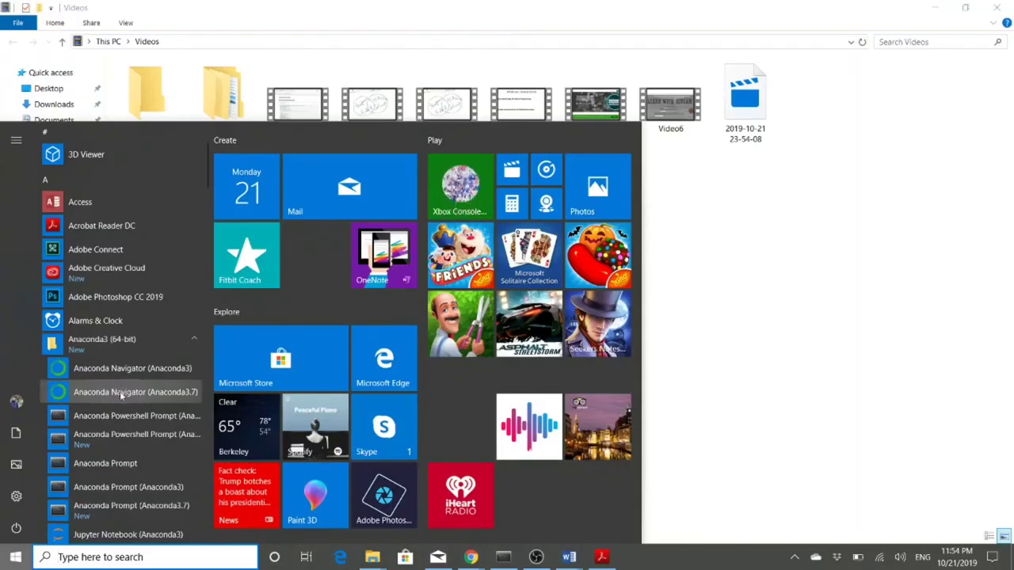
{"action": "left_click", "coordinate": [120, 392]}
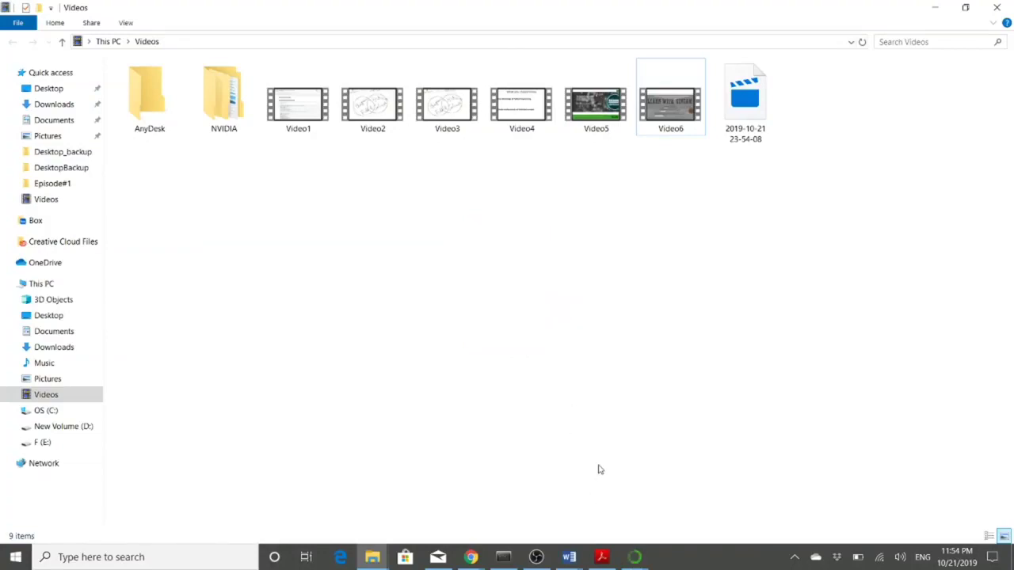
{"action": "mouse_move", "coordinate": [633, 560]}
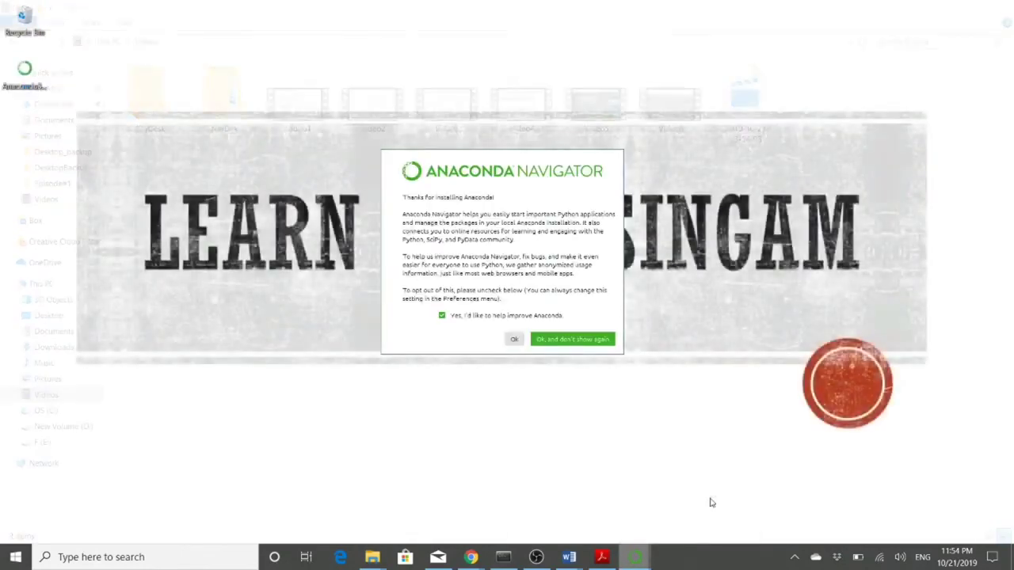
{"action": "left_click", "coordinate": [709, 501]}
Dismiss the Navigator welcome notice so it is not shown again, and launch Jupyter Notebook
{"action": "left_click", "coordinate": [582, 339]}
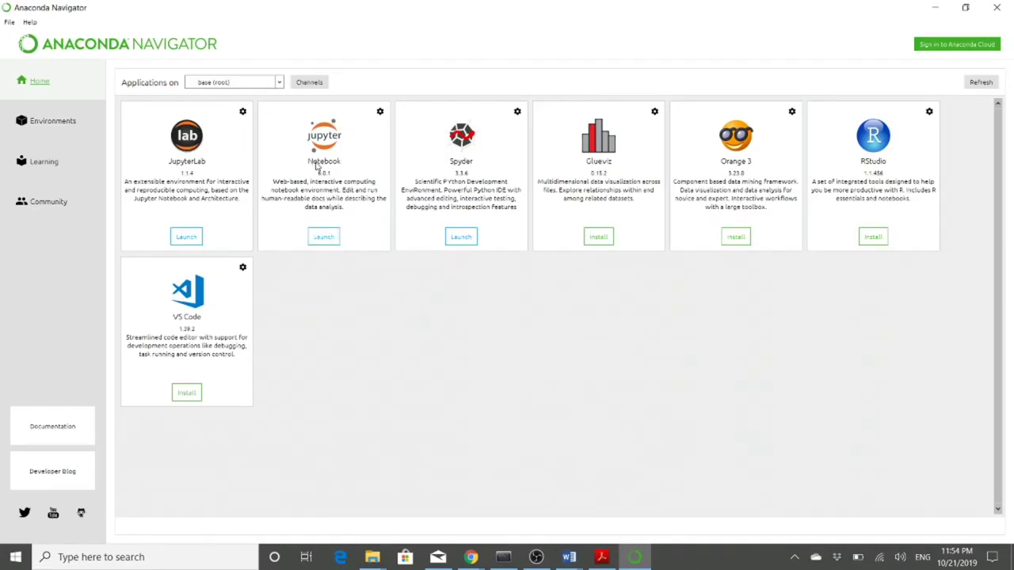
{"action": "left_click", "coordinate": [322, 236]}
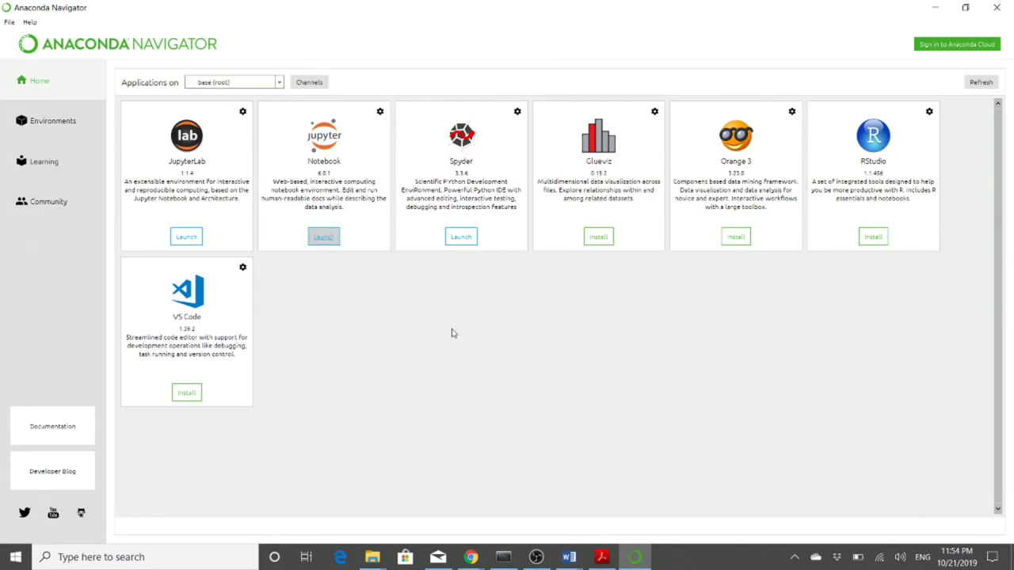
Open the environments view and look through the installed packages of base (root)
{"action": "left_click", "coordinate": [53, 122]}
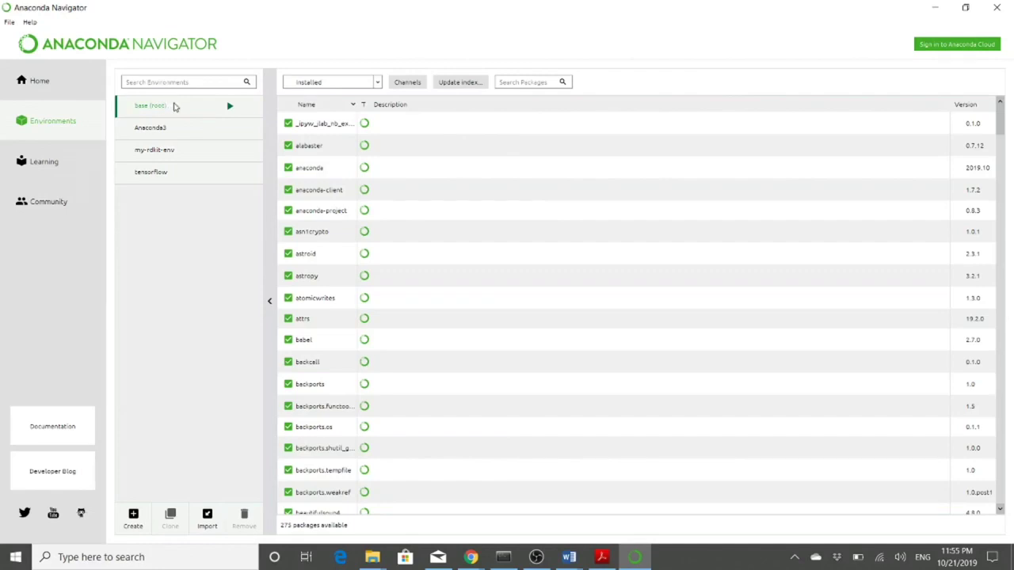
{"action": "scroll", "coordinate": [437, 380], "scroll_direction": "down", "scroll_amount": 5}
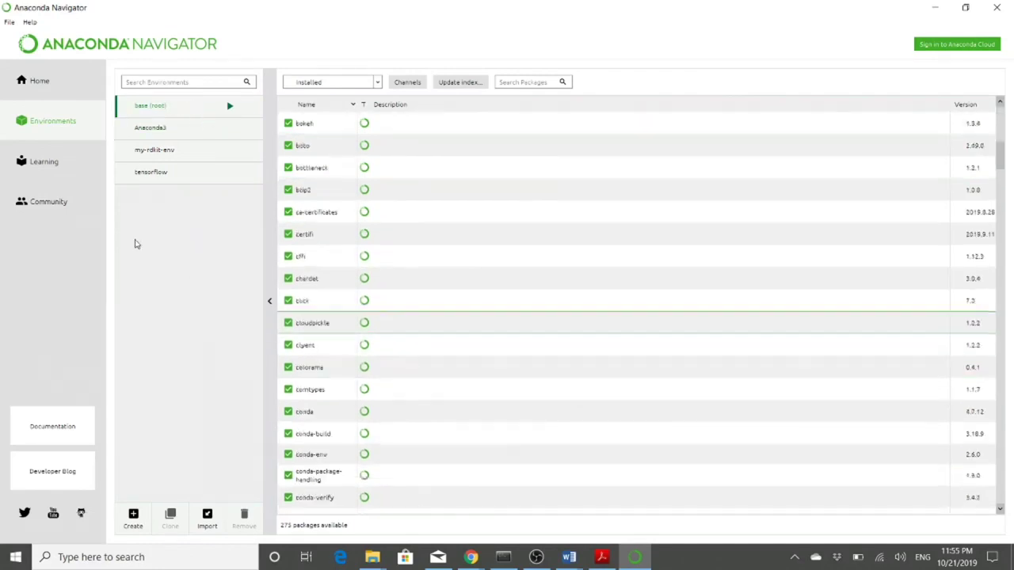
{"action": "scroll", "coordinate": [442, 381], "scroll_direction": "up", "scroll_amount": 5}
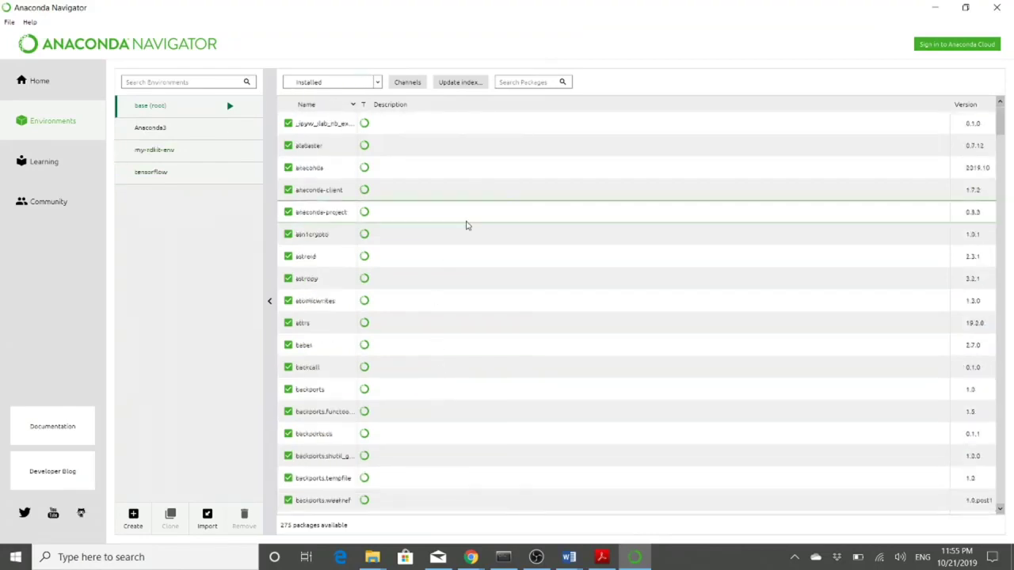
{"action": "scroll", "coordinate": [475, 373], "scroll_direction": "down", "scroll_amount": 15}
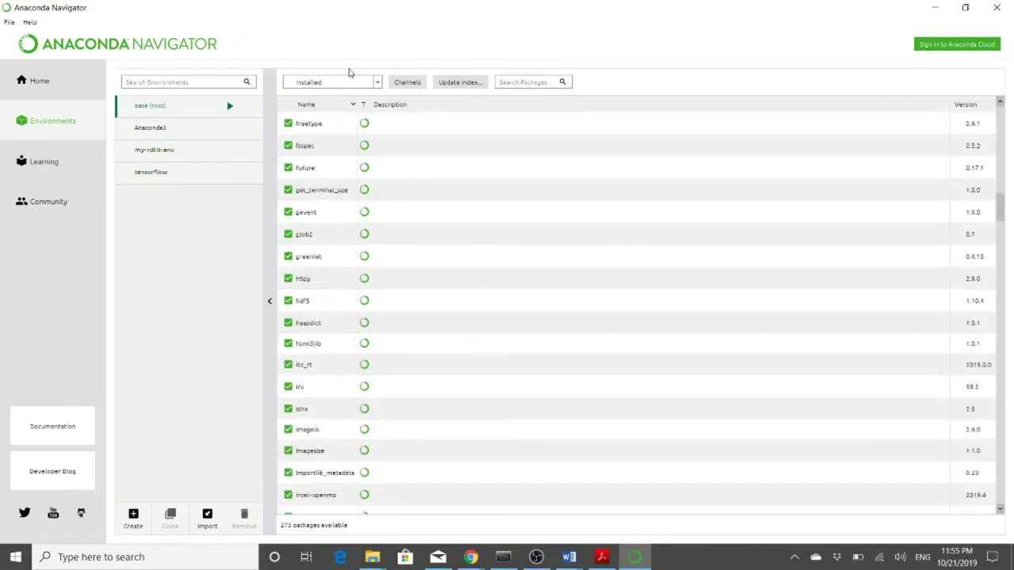
Filter the base (root) package list by Not installed, and switch the filter to Updatable
{"action": "left_click", "coordinate": [347, 84]}
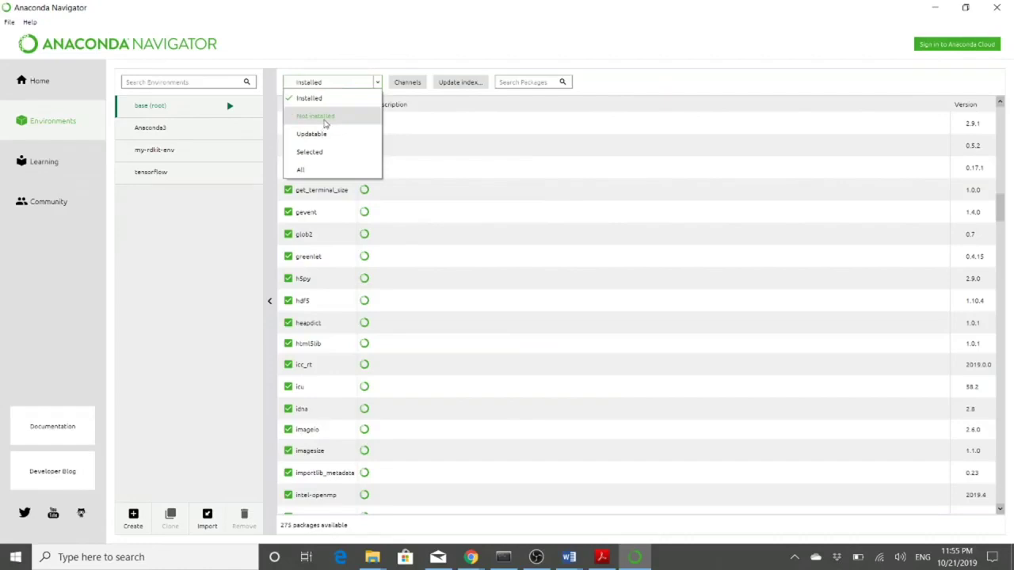
{"action": "left_click", "coordinate": [325, 117]}
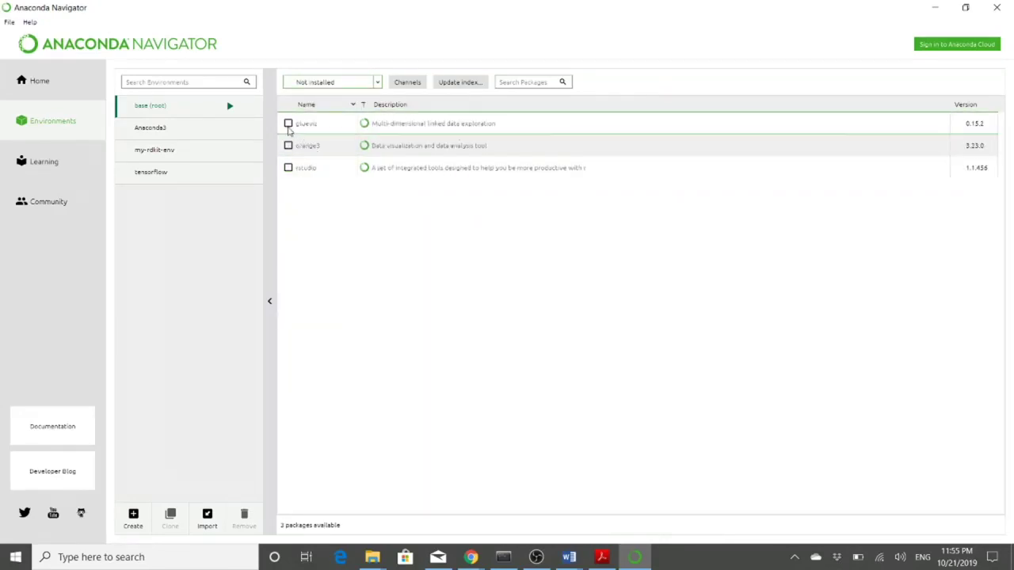
{"action": "left_click", "coordinate": [339, 84]}
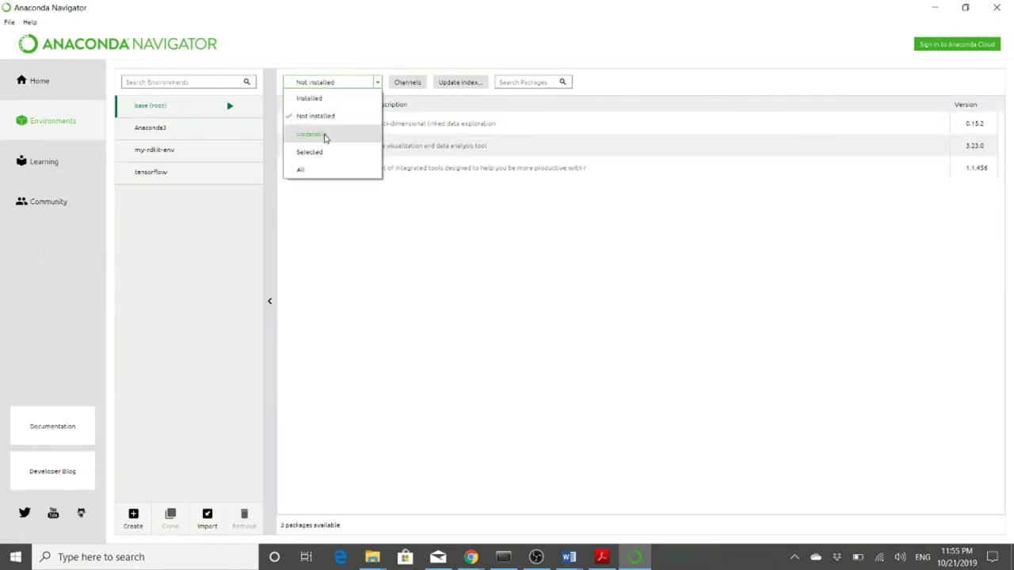
{"action": "left_click", "coordinate": [332, 142]}
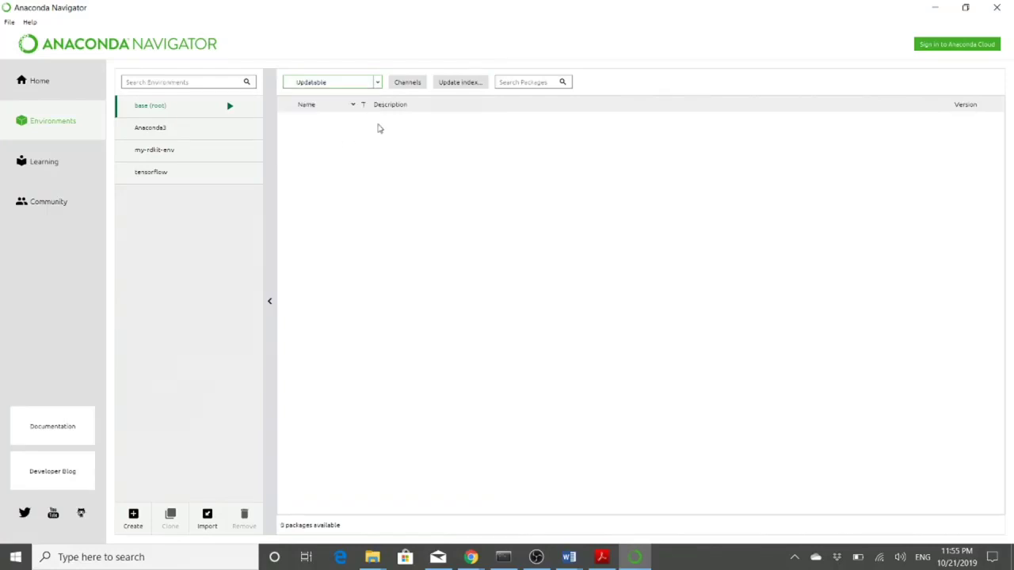
Filter the base (root) package list by Installed and look through the listed packages
{"action": "left_click", "coordinate": [305, 82]}
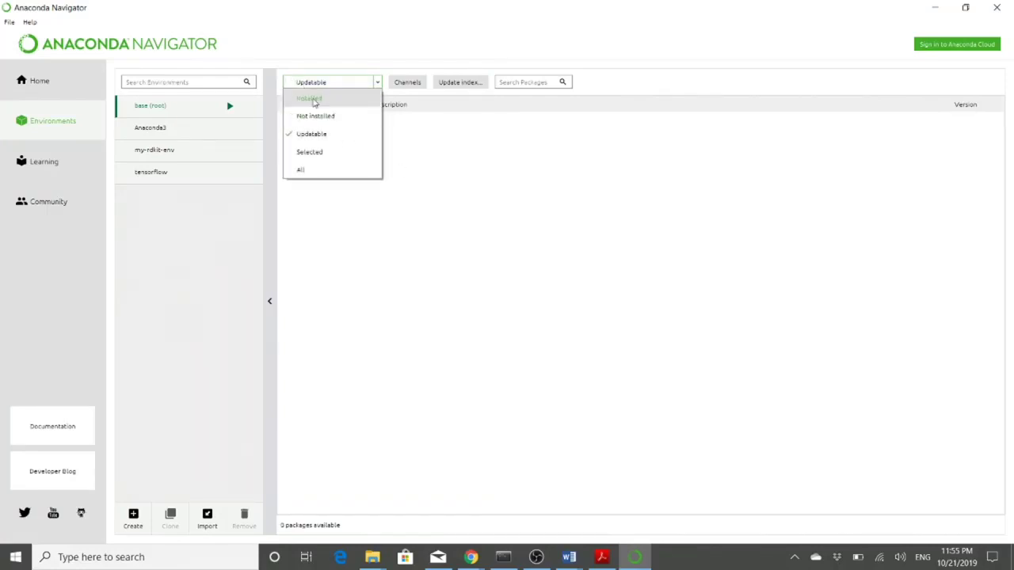
{"action": "left_click", "coordinate": [311, 98]}
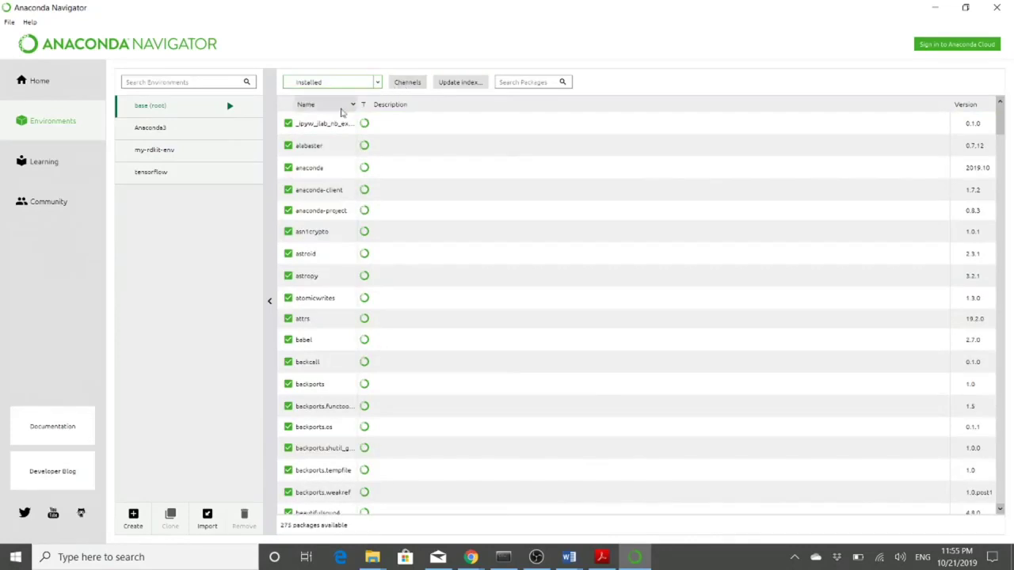
{"action": "scroll", "coordinate": [418, 365], "scroll_direction": "down", "scroll_amount": 5}
{"action": "scroll", "coordinate": [417, 366], "scroll_direction": "down", "scroll_amount": 5}
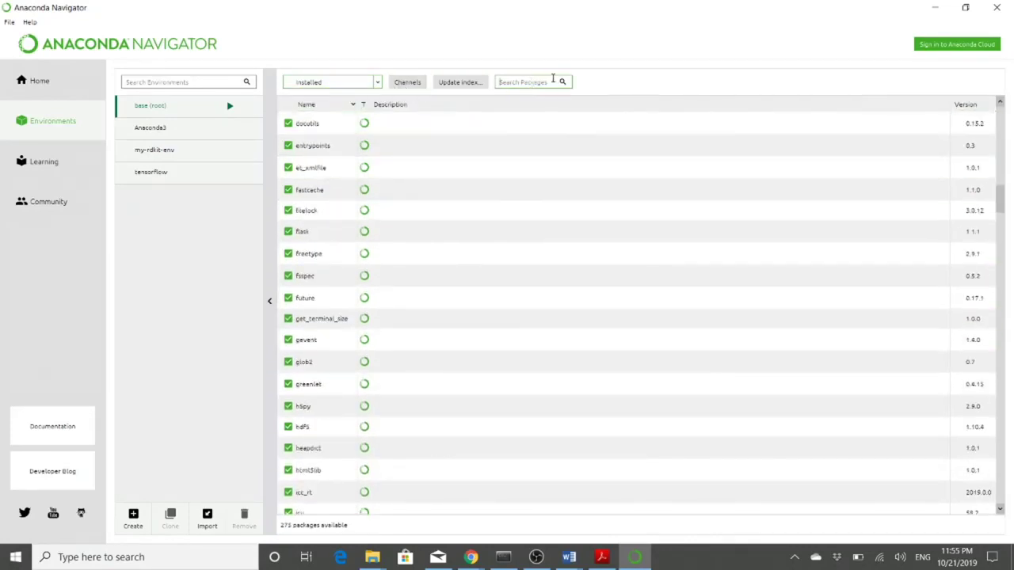
{"action": "scroll", "coordinate": [407, 322], "scroll_direction": "up", "scroll_amount": 3}
{"action": "scroll", "coordinate": [407, 322], "scroll_direction": "down", "scroll_amount": 1}
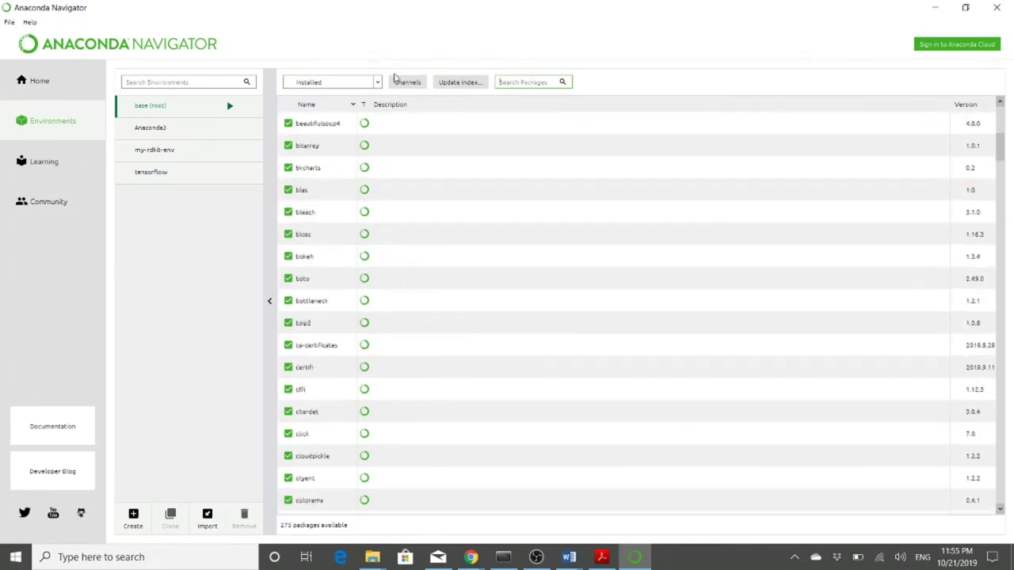
Switch the package filter to Not installed, then back to Installed, and review the base (root) packages
{"action": "left_click", "coordinate": [372, 82]}
{"action": "left_click", "coordinate": [354, 112]}
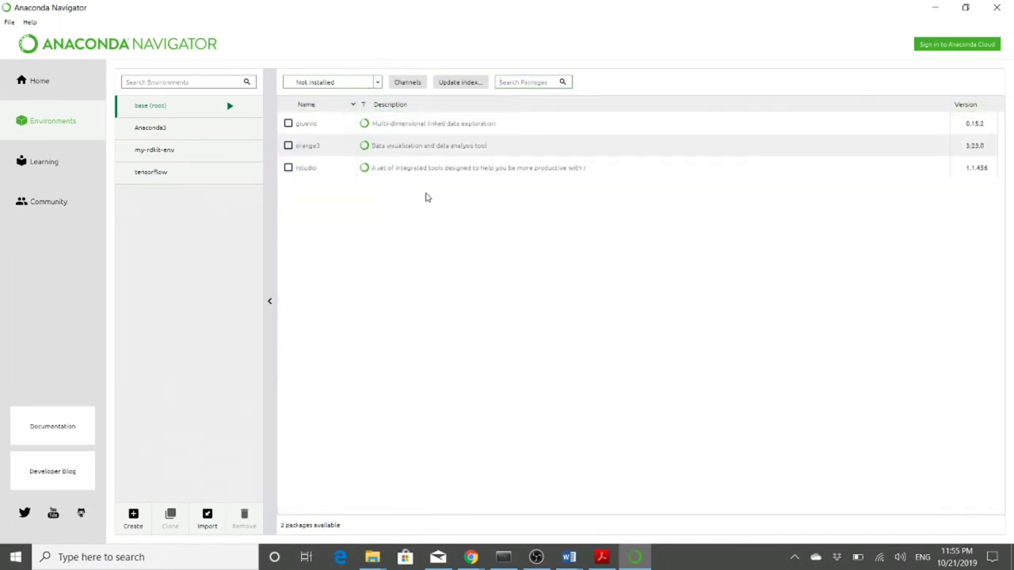
{"action": "left_click", "coordinate": [306, 85]}
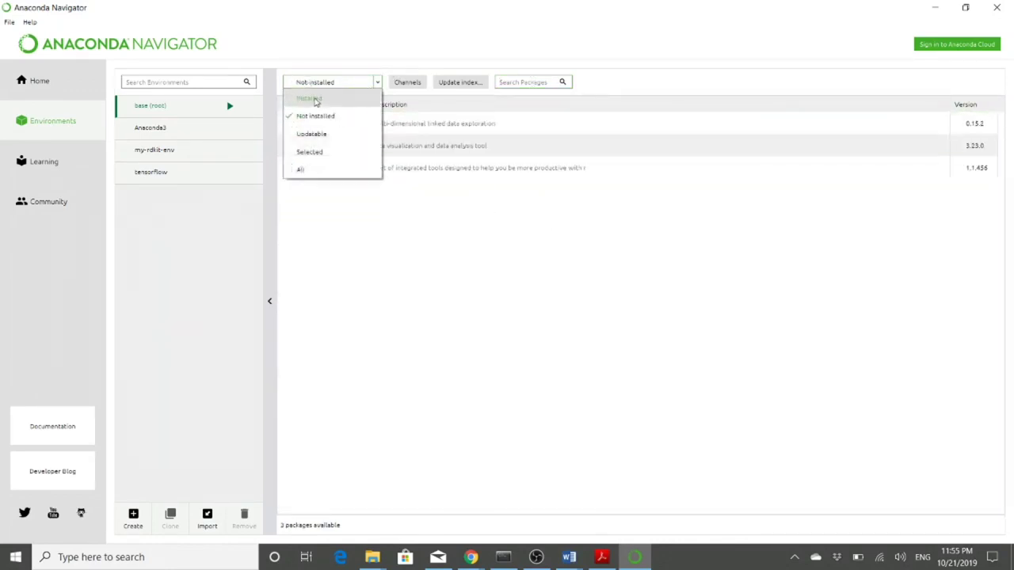
{"action": "left_click", "coordinate": [309, 99]}
{"action": "scroll", "coordinate": [378, 219], "scroll_direction": "down", "scroll_amount": 20}
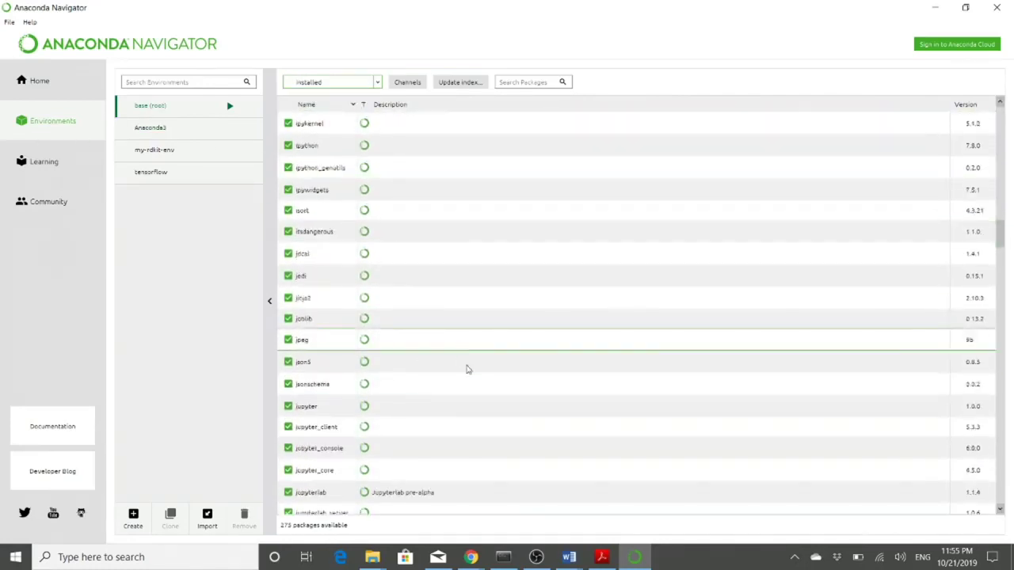
{"action": "scroll", "coordinate": [468, 369], "scroll_direction": "up", "scroll_amount": 20}
Return to Navigator's home view and launch Jupyter Notebook for base (root)
{"action": "left_click", "coordinate": [70, 86]}
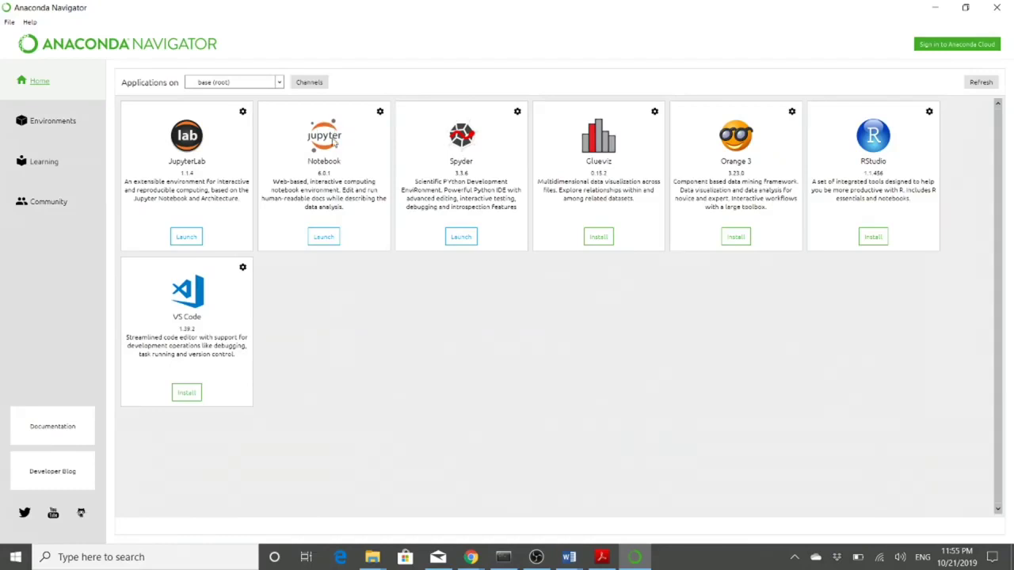
{"action": "left_click", "coordinate": [326, 239]}
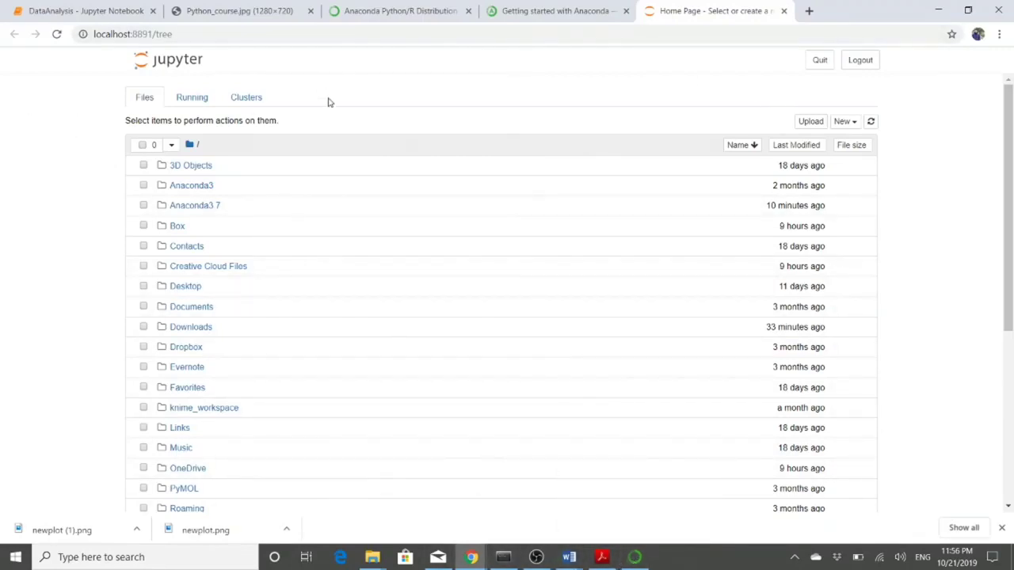
Open Anaconda Powershell Prompt (Anaconda3.7) from the Anaconda3 (64-bit) program group and run "ipython notebook"
{"action": "left_click", "coordinate": [11, 557]}
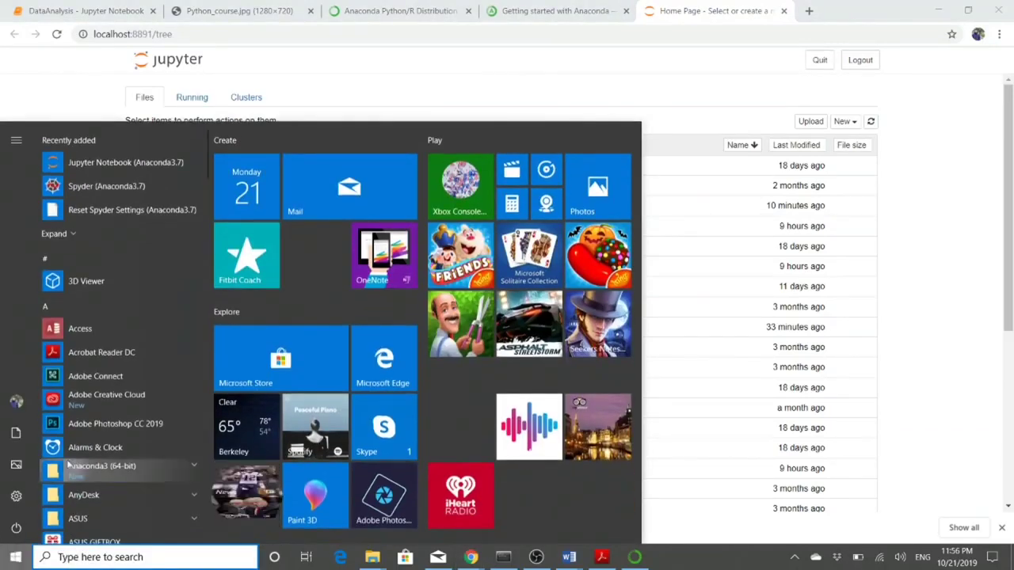
{"action": "left_click", "coordinate": [190, 469]}
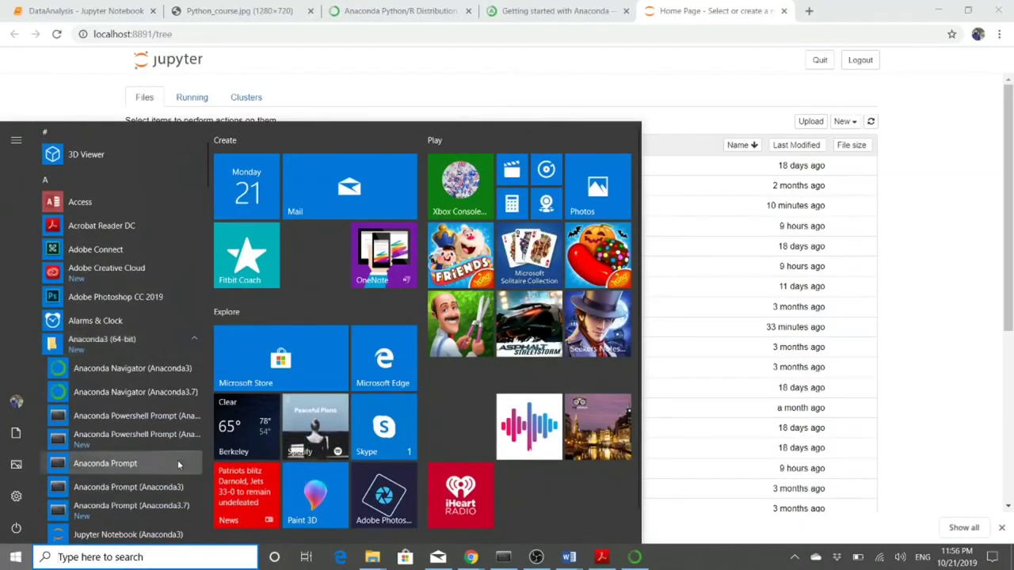
{"action": "left_click", "coordinate": [119, 434]}
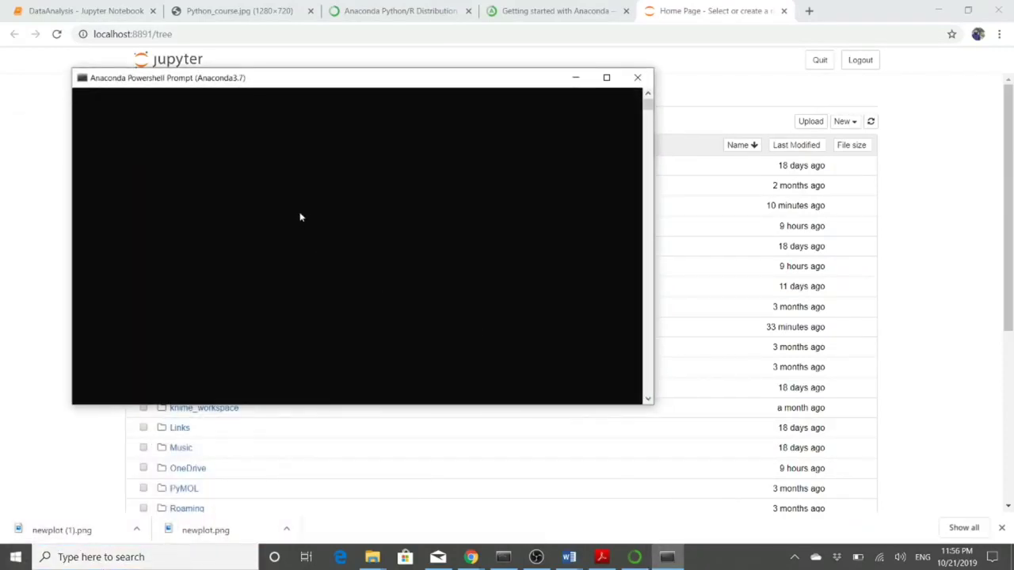
{"action": "left_click_drag", "start_coordinate": [335, 86], "coordinate": [442, 87]}
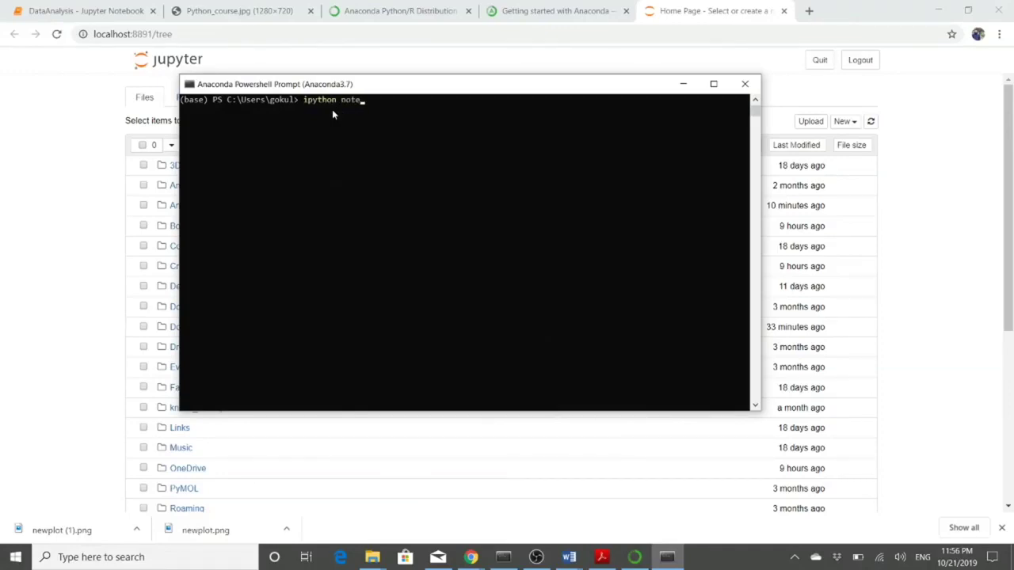
{"action": "type", "text": "book"}
{"action": "key", "text": "Return"}
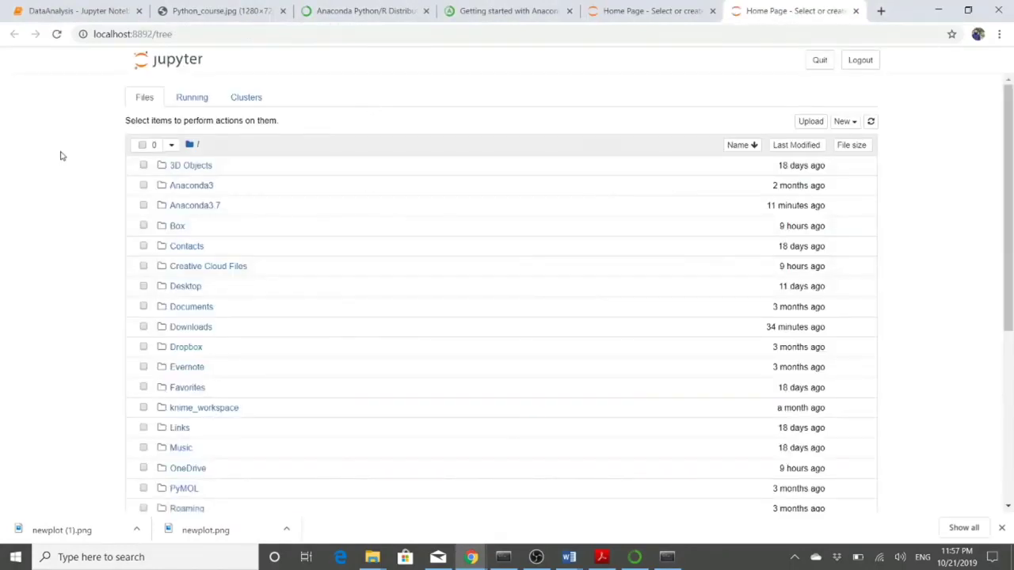
Compare the two open Jupyter home pages and check the notebook server output in the Powershell prompt
{"action": "left_click", "coordinate": [659, 13]}
{"action": "left_click", "coordinate": [758, 14]}
{"action": "left_click", "coordinate": [670, 556]}
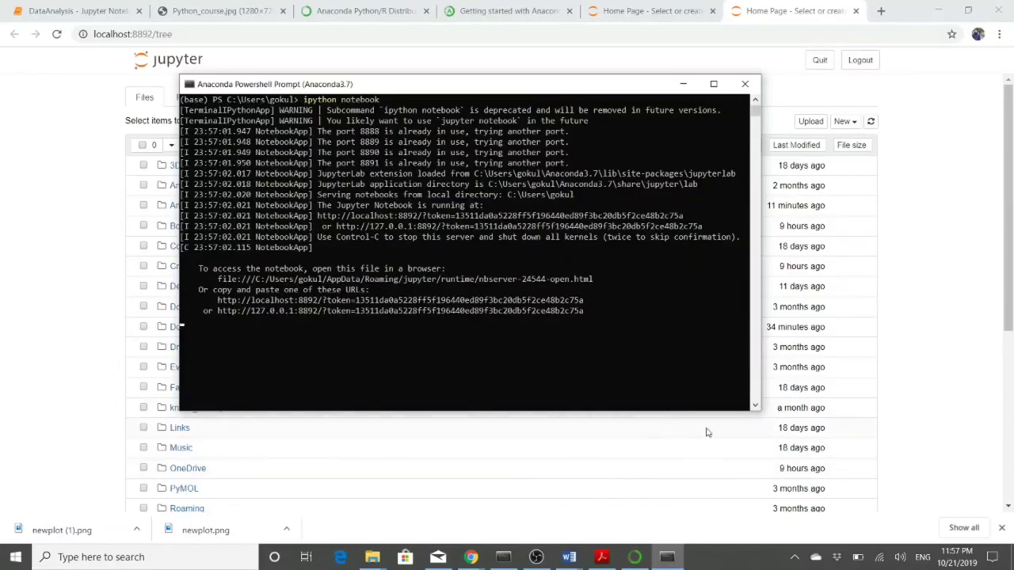
{"action": "left_click", "coordinate": [917, 351]}
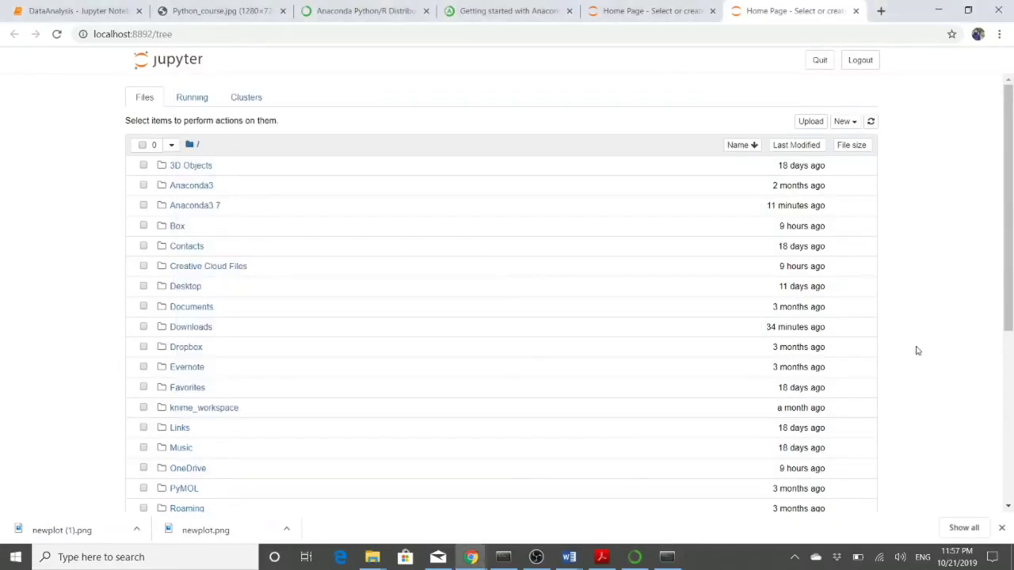
Create a new Python 3 notebook from the Jupyter home page at localhost:8891
{"action": "left_click", "coordinate": [686, 8]}
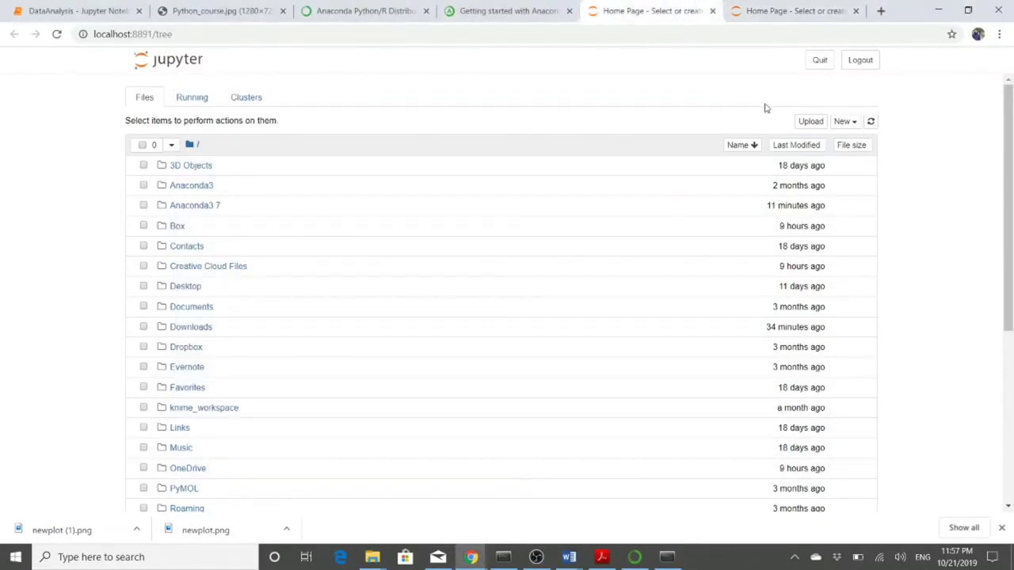
{"action": "left_click", "coordinate": [844, 122]}
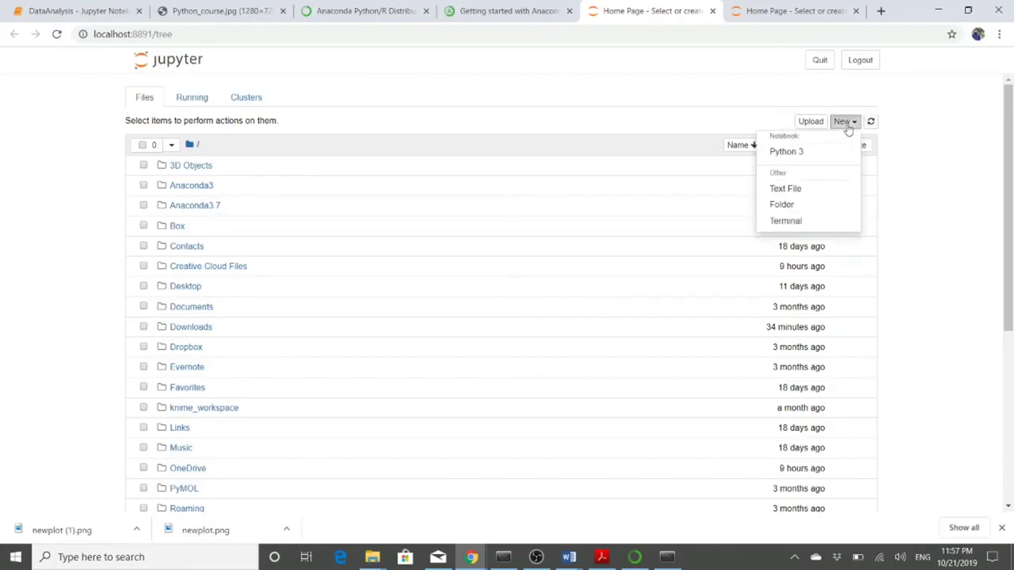
{"action": "left_click", "coordinate": [792, 158]}
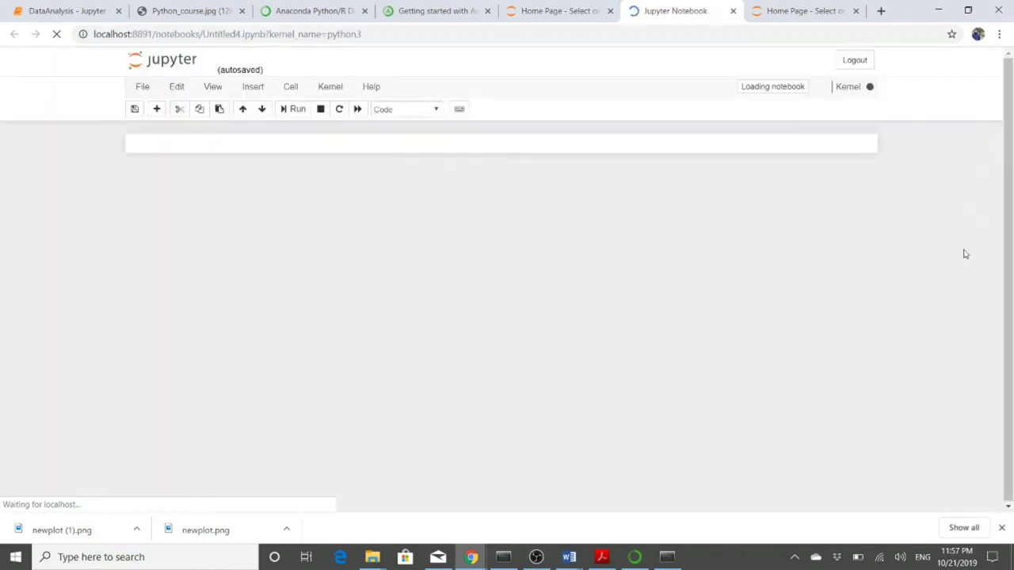
Rename the new notebook as Intro_to_ipython
{"action": "left_click", "coordinate": [233, 61]}
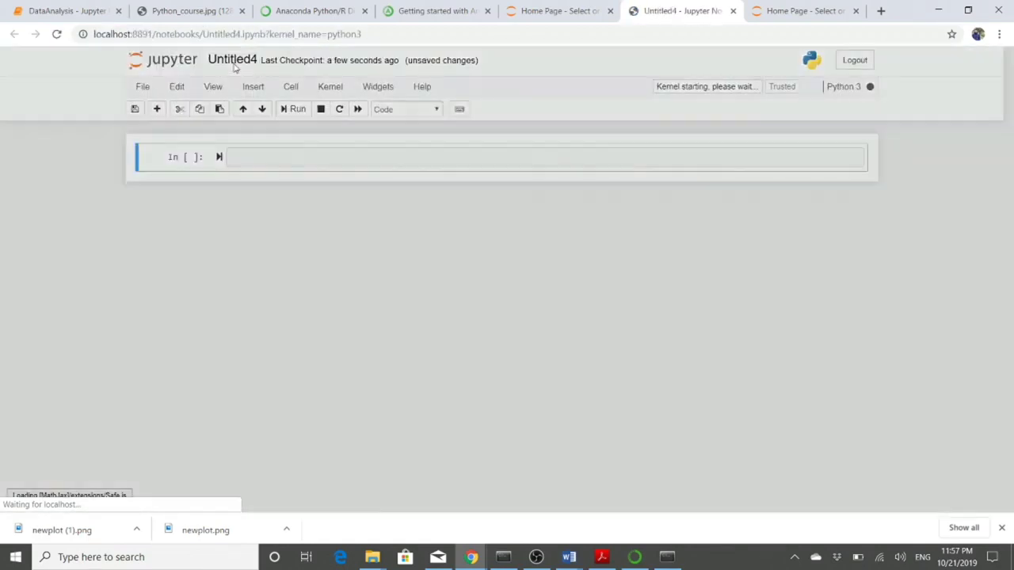
{"action": "left_click", "coordinate": [369, 147]}
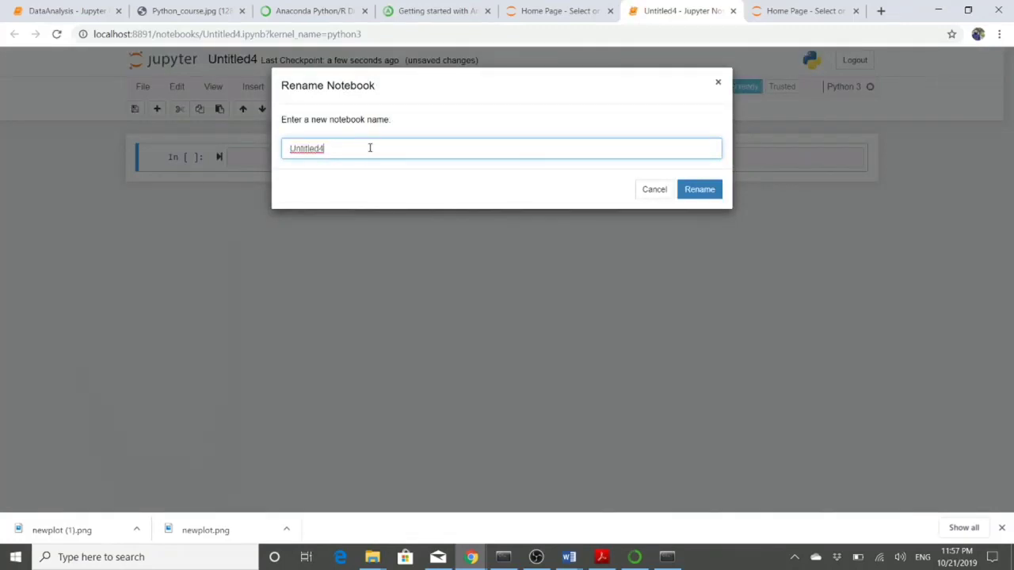
{"action": "left_click_drag", "start_coordinate": [369, 147], "coordinate": [100, 144]}
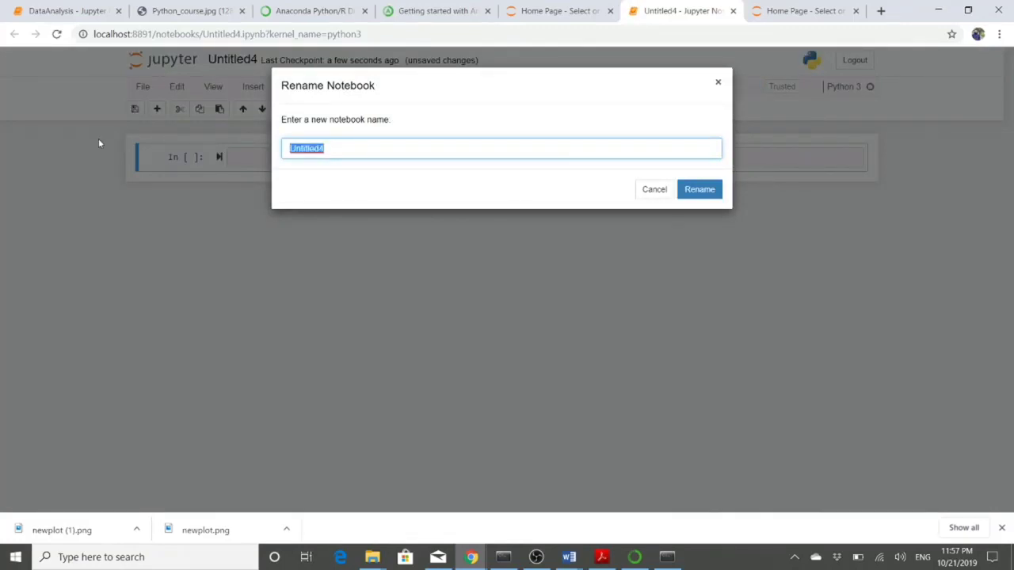
{"action": "type", "text": "INTR"}
{"action": "key", "text": "BackSpace"}
{"action": "key", "text": "BackSpace"}
{"action": "key", "text": "BackSpace"}
{"action": "type", "text": "notro_to_j"}
{"action": "key", "text": "BackSpace"}
{"action": "type", "text": "ipython"}
{"action": "key", "text": "Return"}
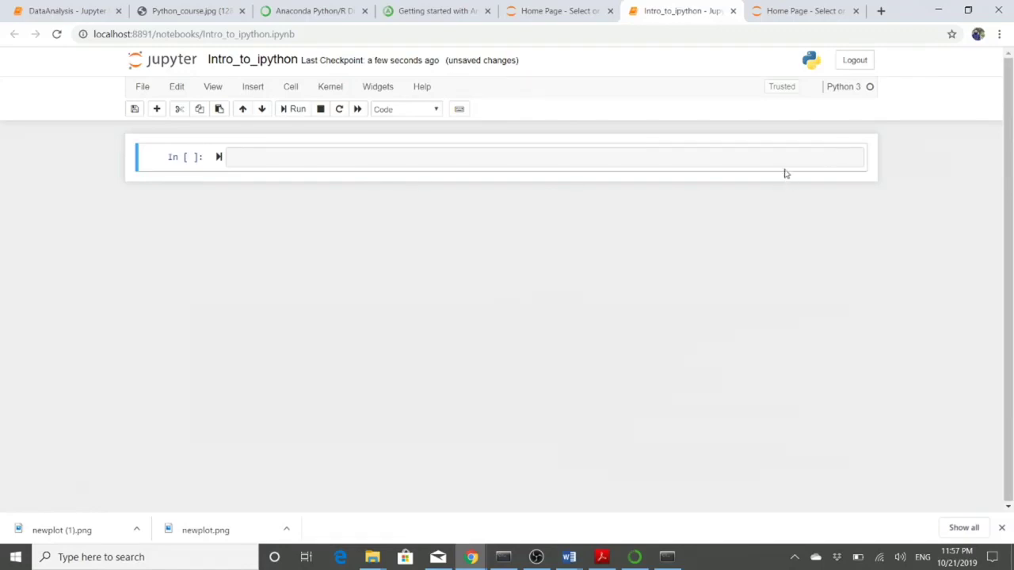
Enter print("Welcome to Learn with singam") in the first cell, run it, and compare the string with its output
{"action": "left_click", "coordinate": [324, 160]}
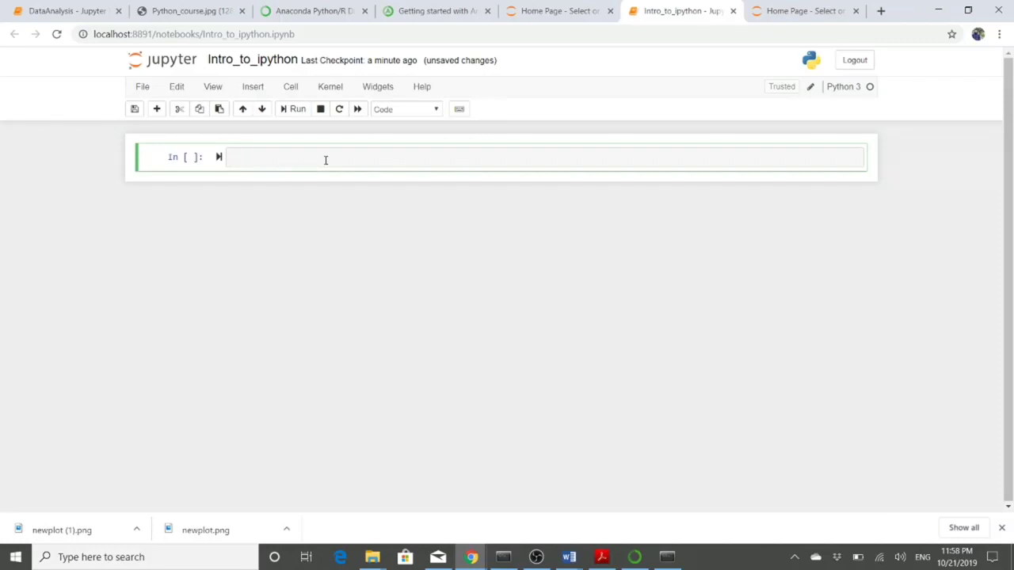
{"action": "type", "text": "print(\"Welcome to learn with singam"}
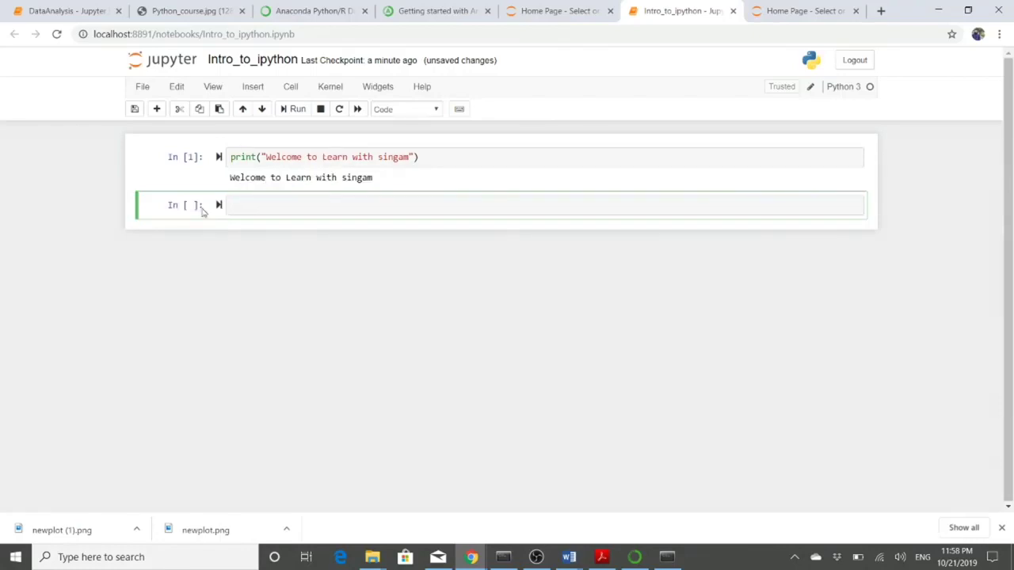
{"action": "left_click_drag", "start_coordinate": [264, 157], "coordinate": [406, 161]}
{"action": "left_click", "coordinate": [321, 178]}
{"action": "triple_click", "coordinate": [326, 178]}
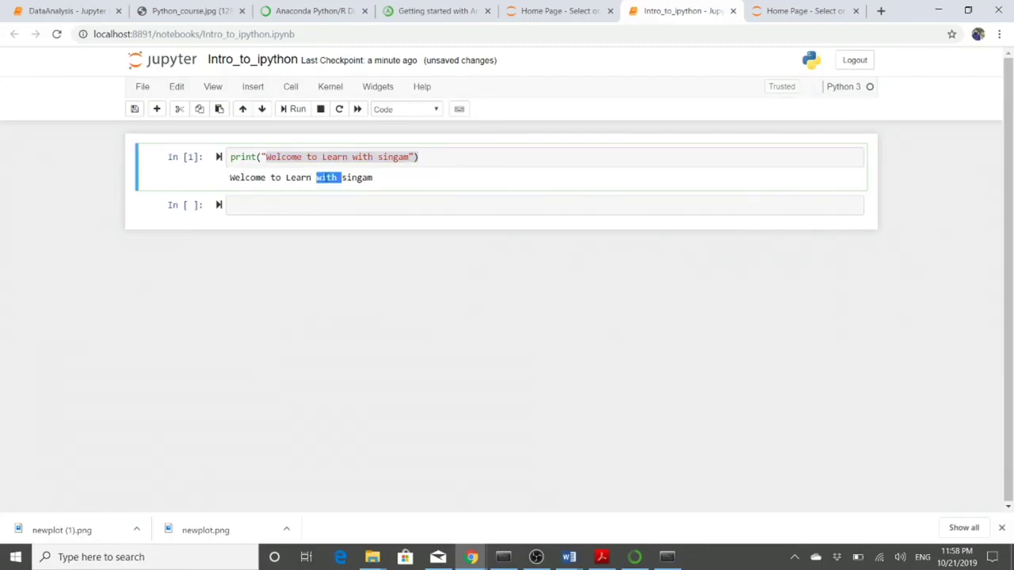
{"action": "left_click", "coordinate": [399, 201]}
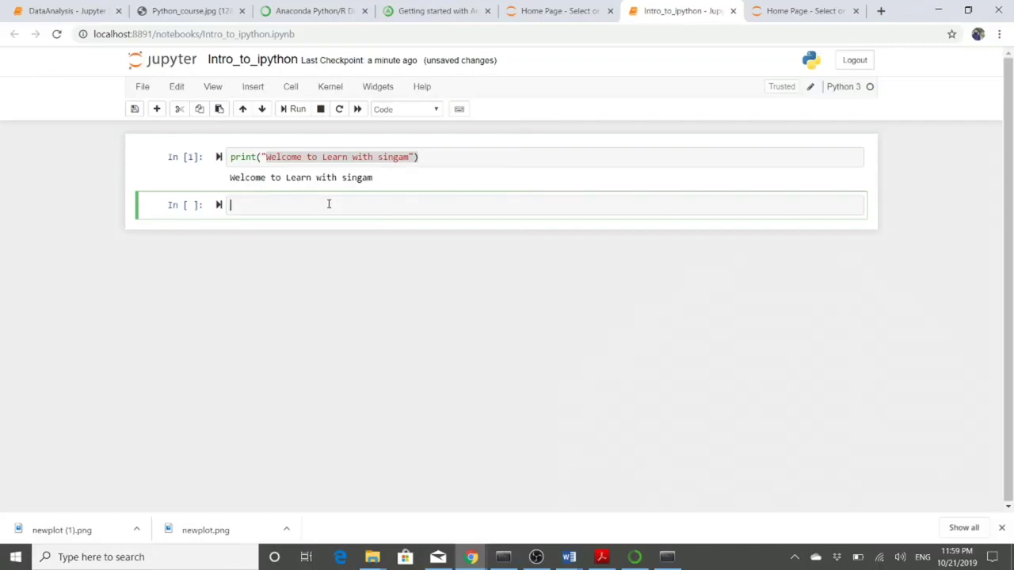
{"action": "type", "text": "prin"}
{"action": "key", "text": "BackSpace"}
{"action": "key", "text": "BackSpace"}
{"action": "key", "text": "BackSpace"}
{"action": "key", "text": "BackSpace"}
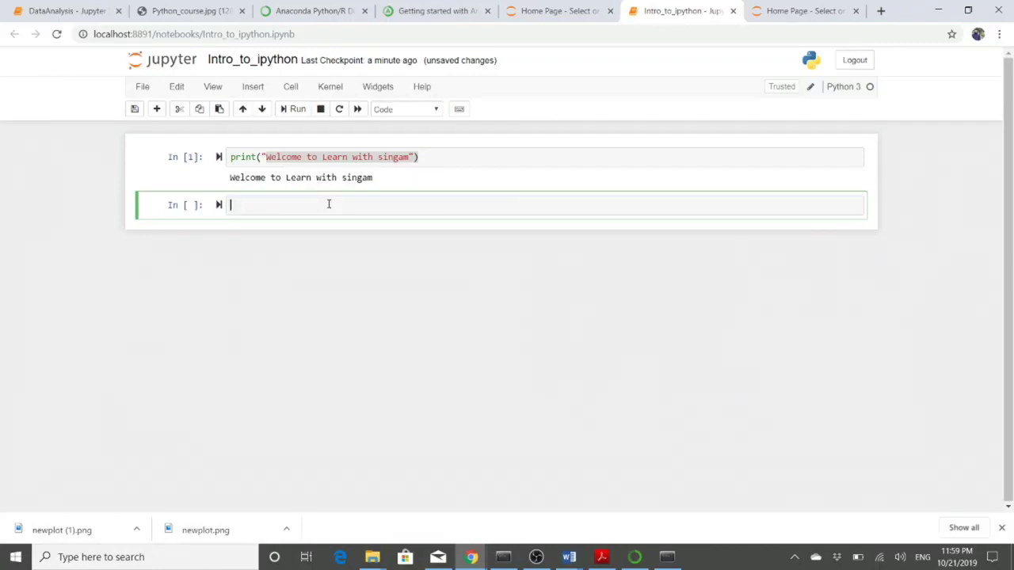